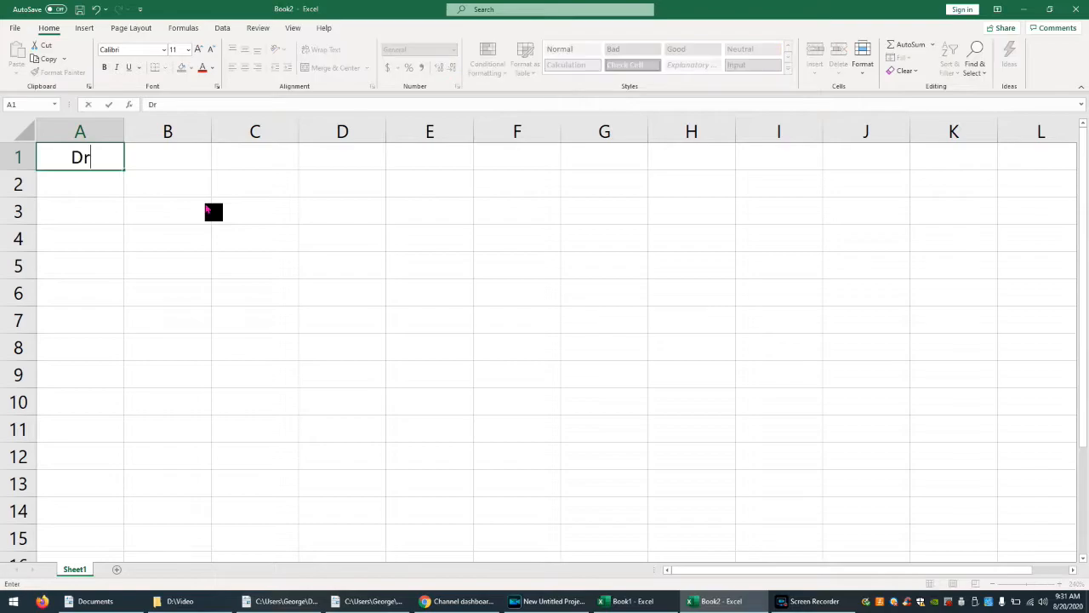
Step: Enter the header "Drop Height (cm)" in cell A1
text(Height)
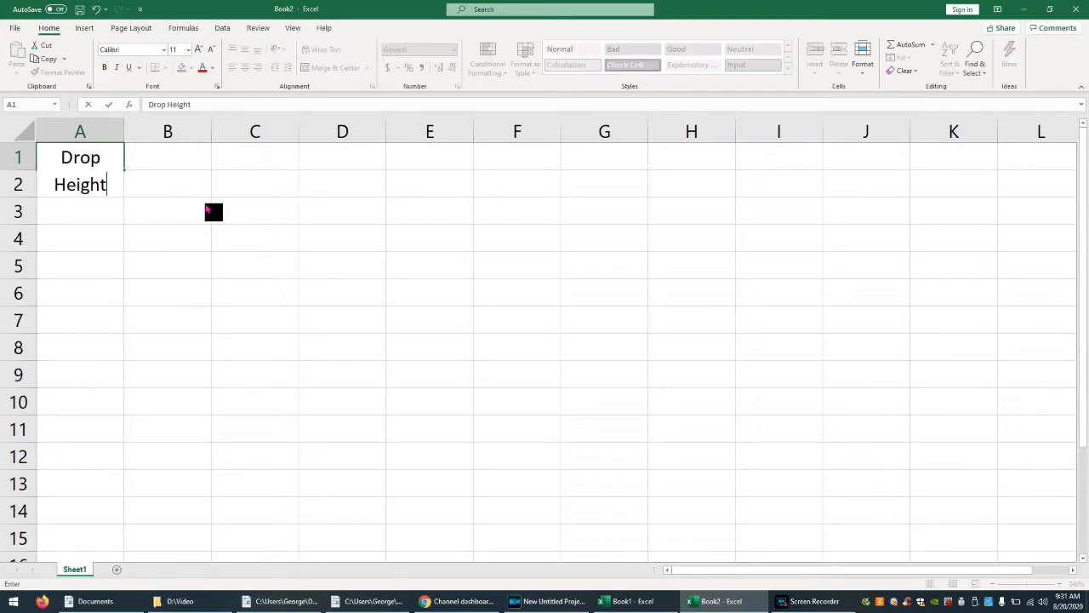
text( (cm))
key(Tab)
Step: Enter the header "Ball 1 Bounce Height (cm)" in cell B1
text(Boun)
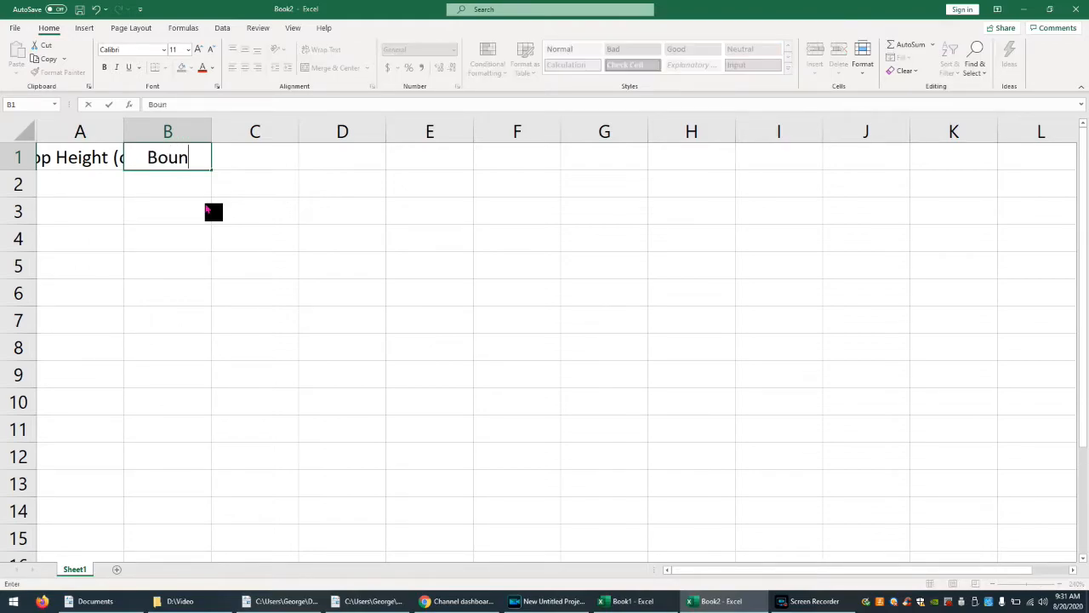
text(ce Height)
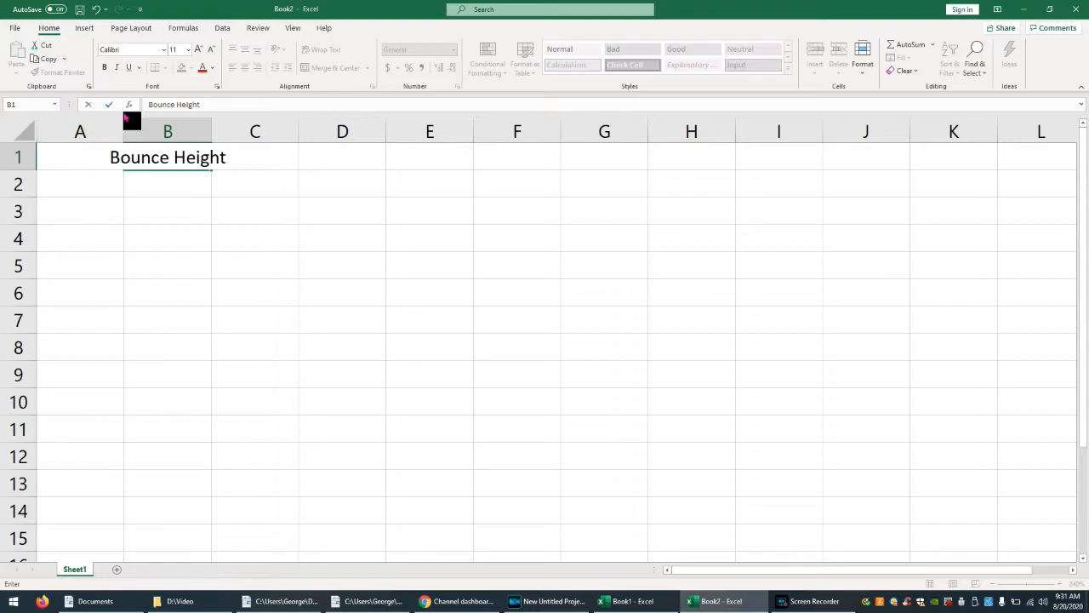
click(148, 106)
text(Ball 1)
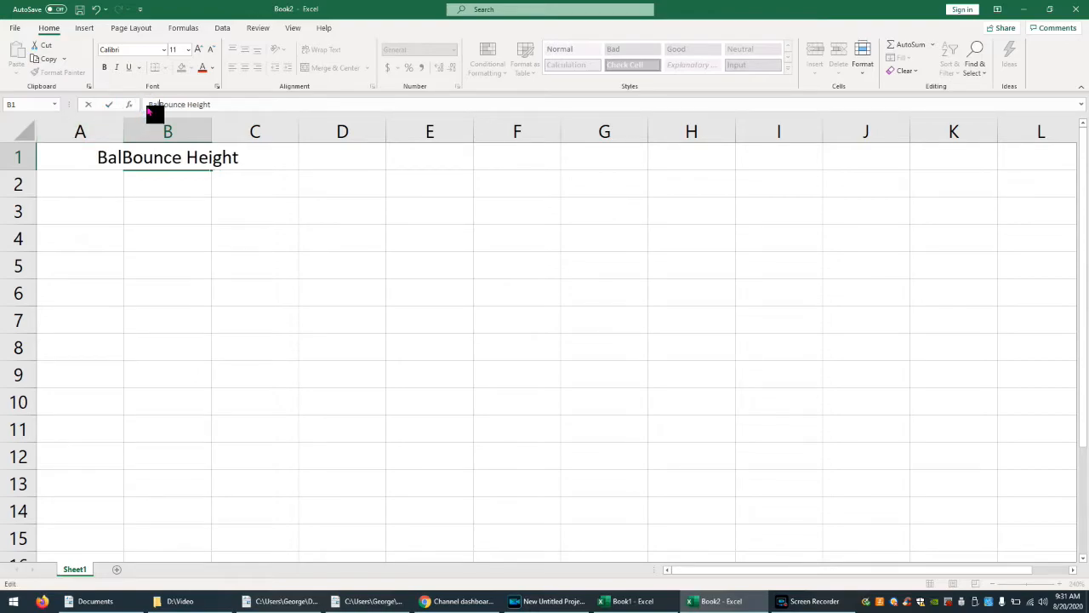
click(239, 102)
text((cm))
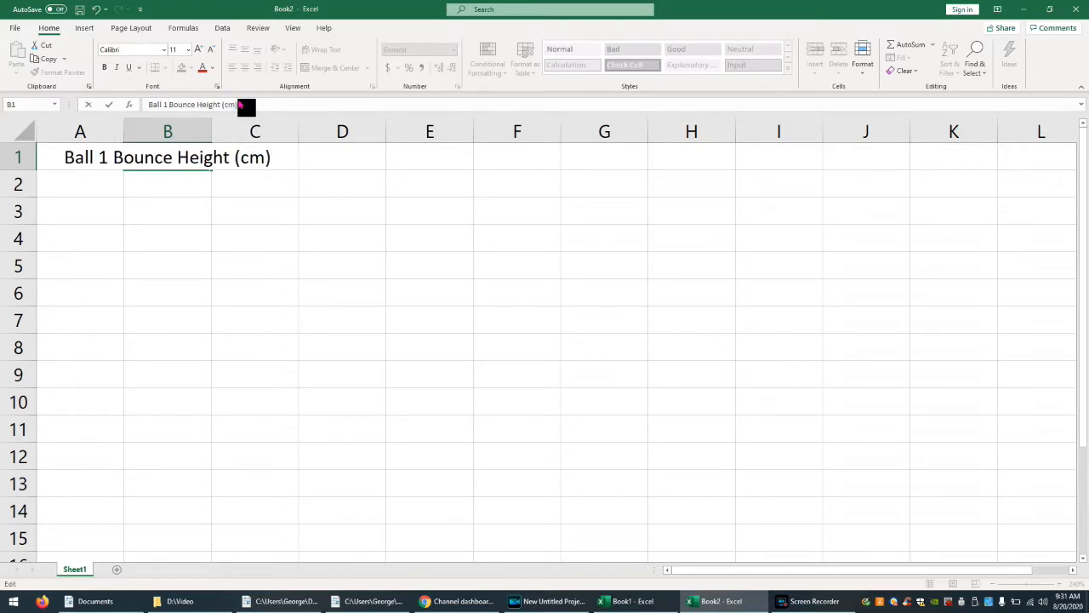
key(Tab)
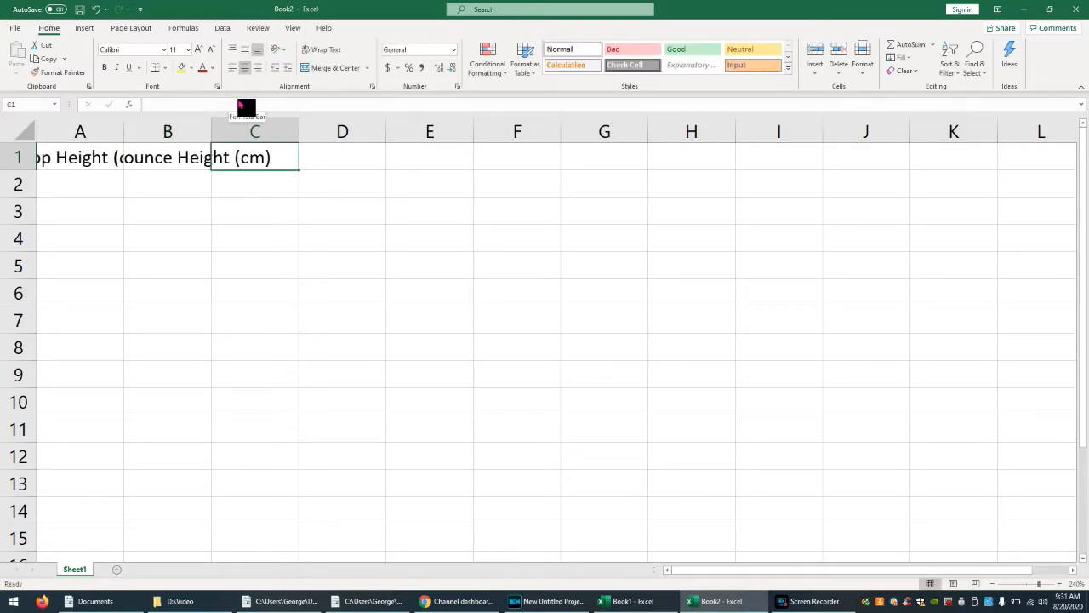
Step: Enter the header "Ball 2 Bounce Height (cm)" in cell C1
text(Ball2)
key(BackSpace)
key(BackSpace)
key(BackSpace)
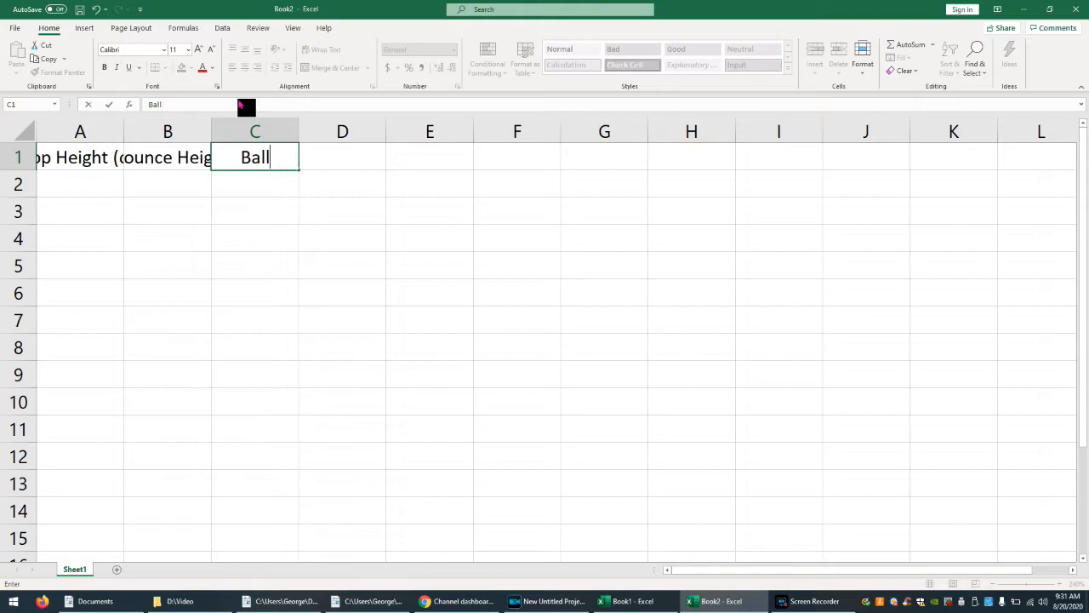
text(l 2 Bounce Hei)
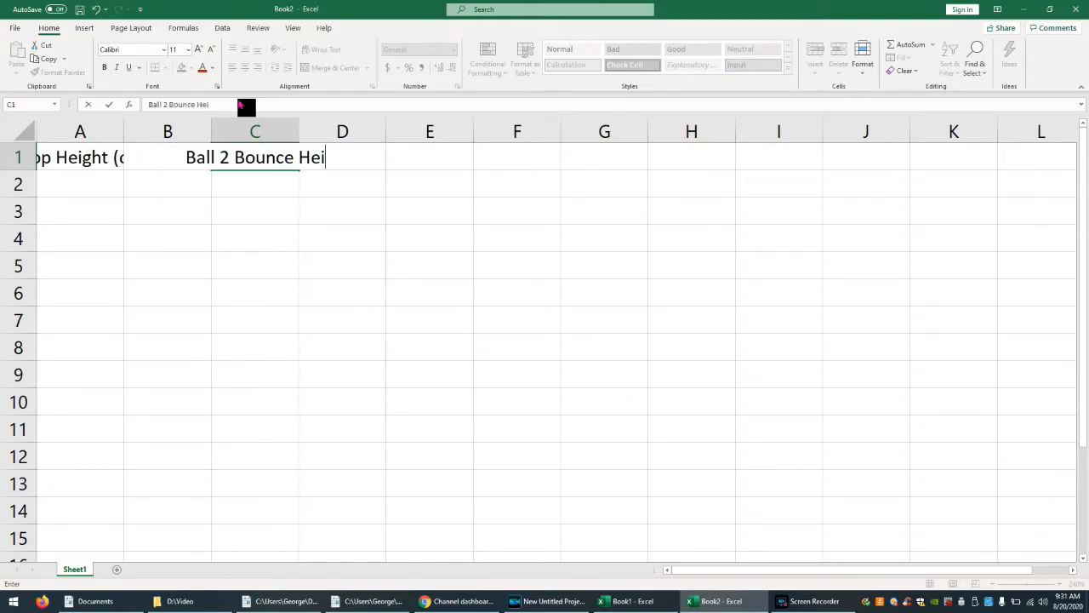
text(ght (cm))
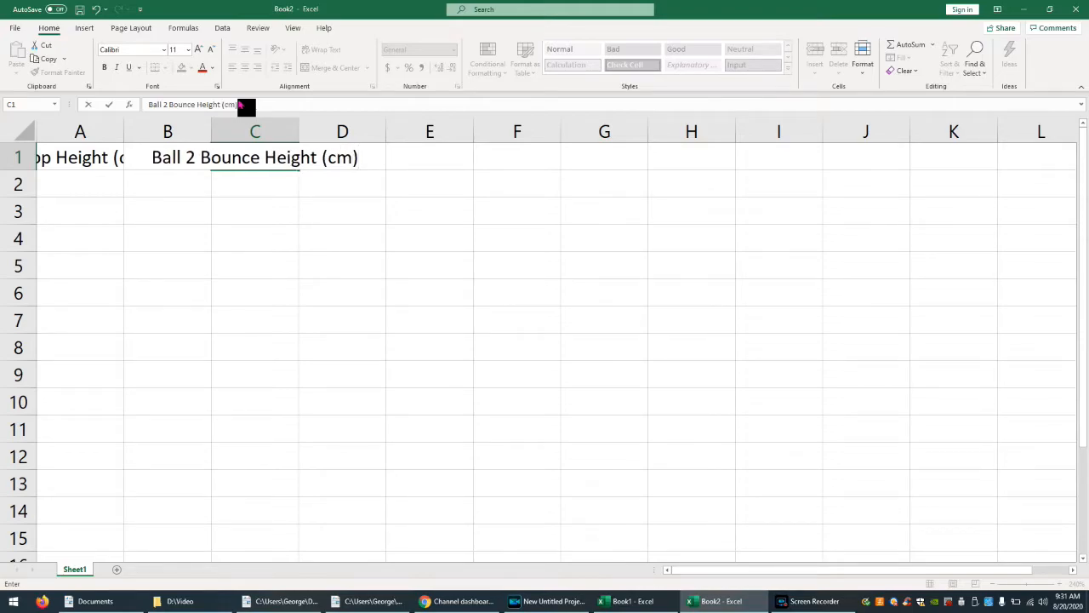
key(Return)
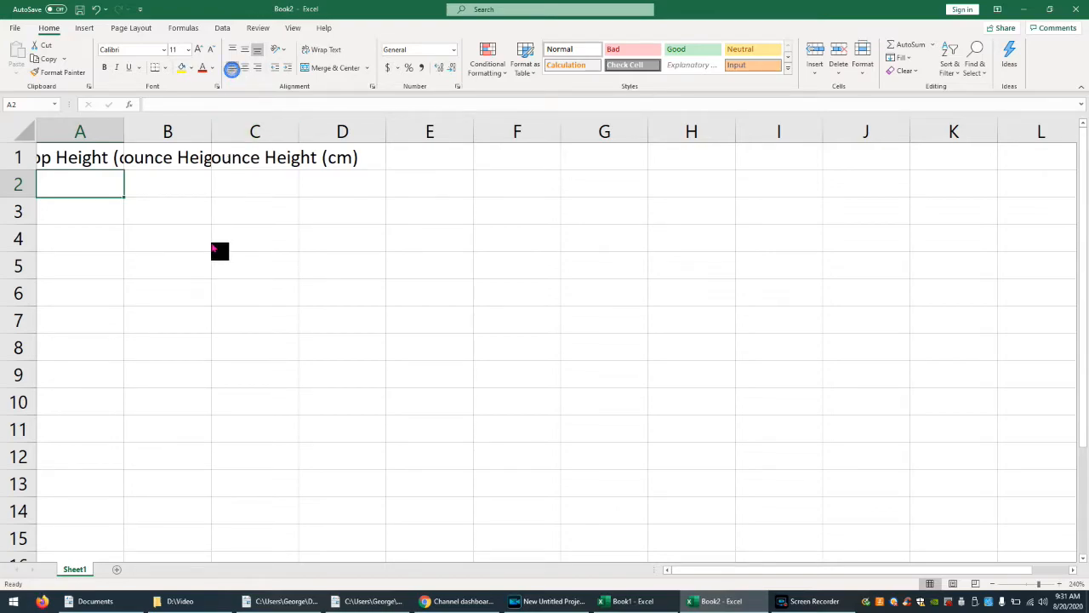
Step: Left-align all cells of the sheet and autofit the column widths to the header text
click(22, 133)
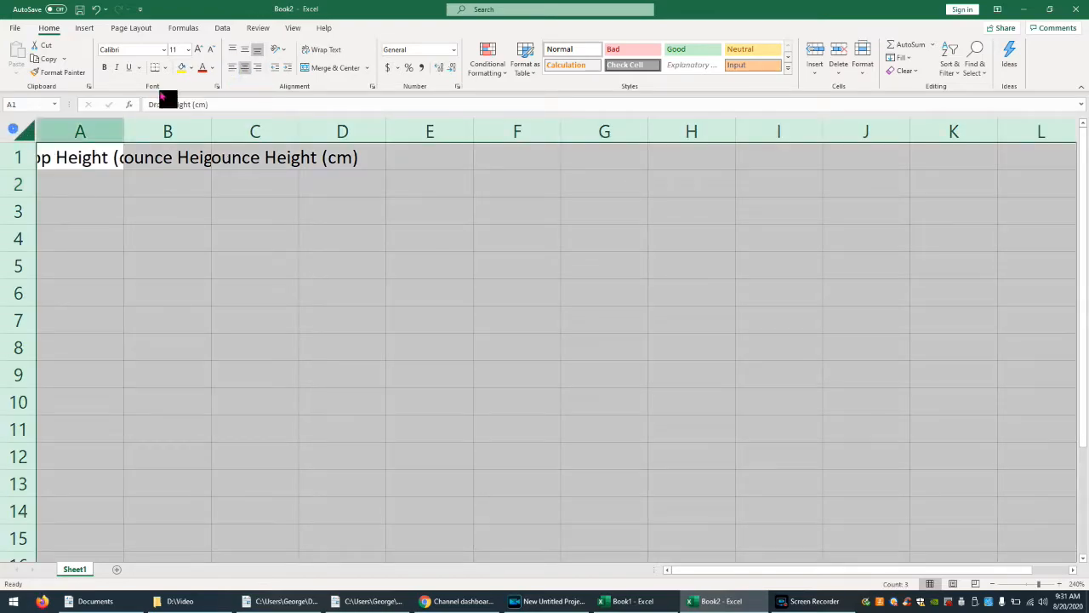
click(231, 68)
click(167, 214)
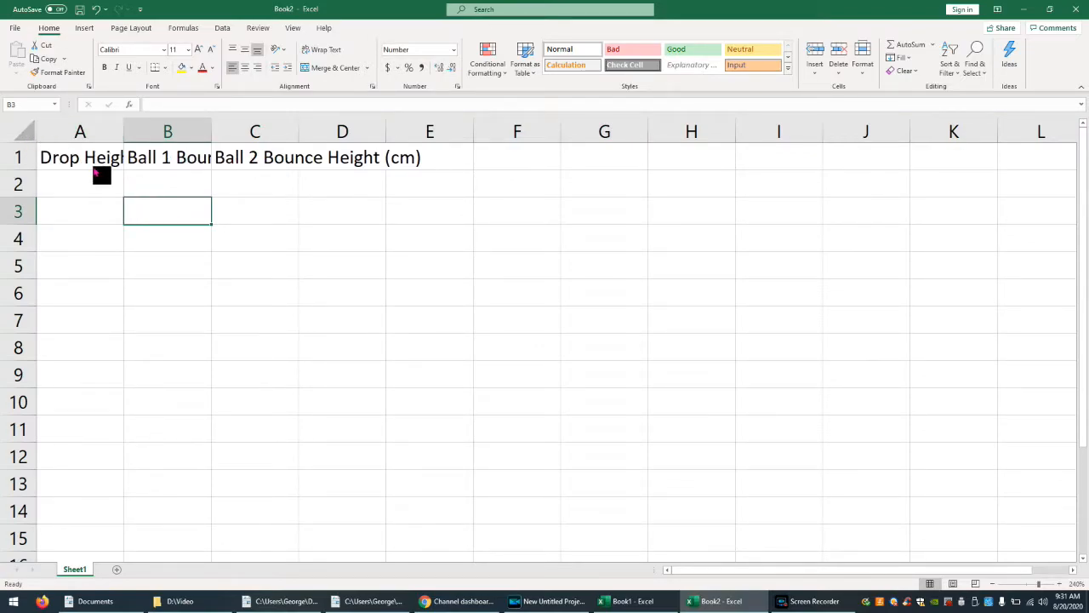
click(24, 132)
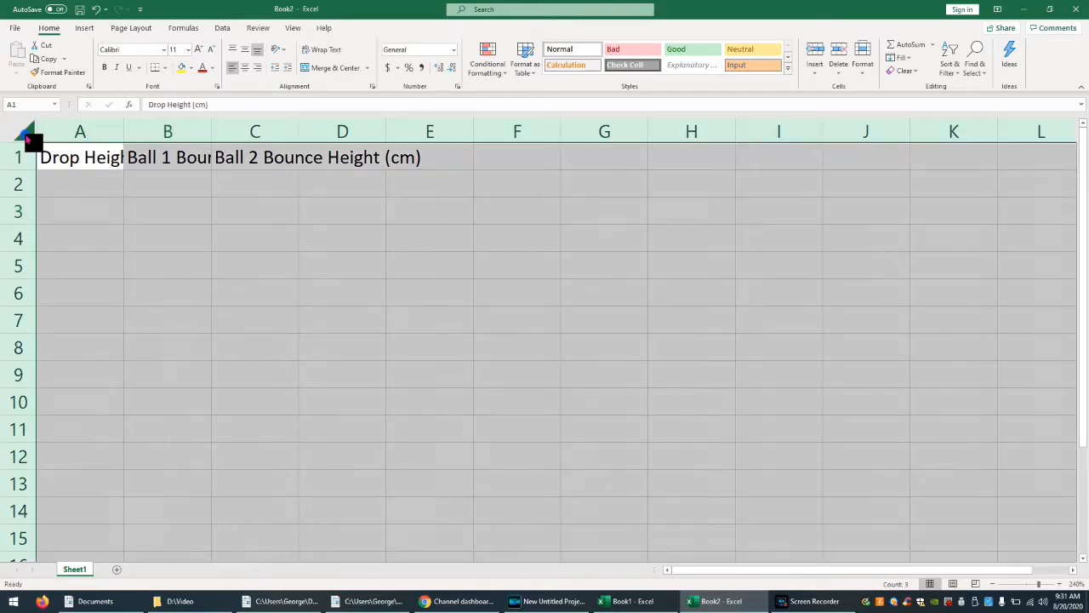
double_click(124, 131)
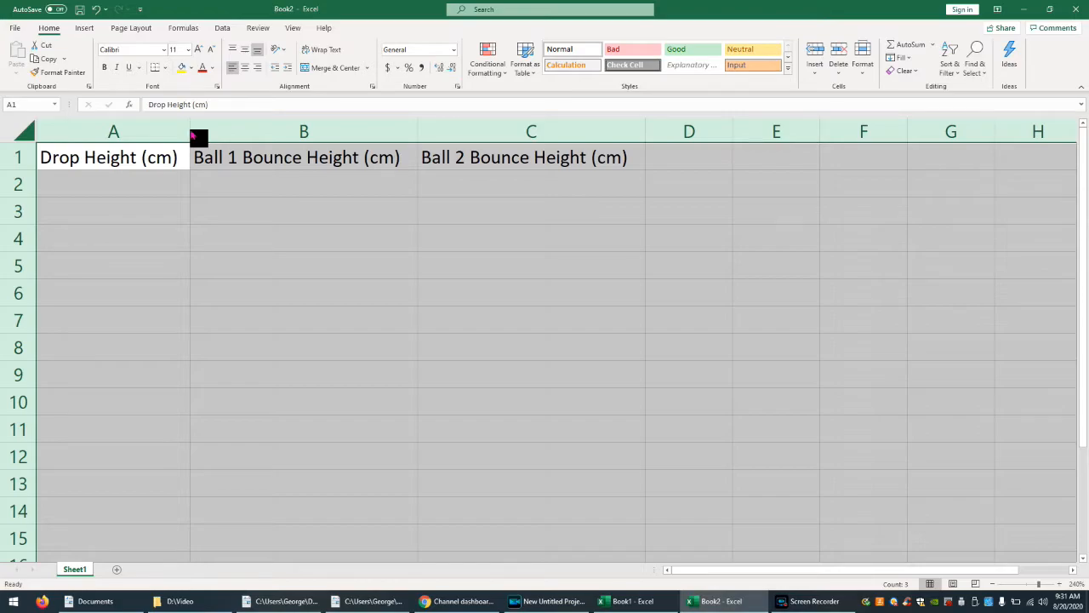
click(136, 214)
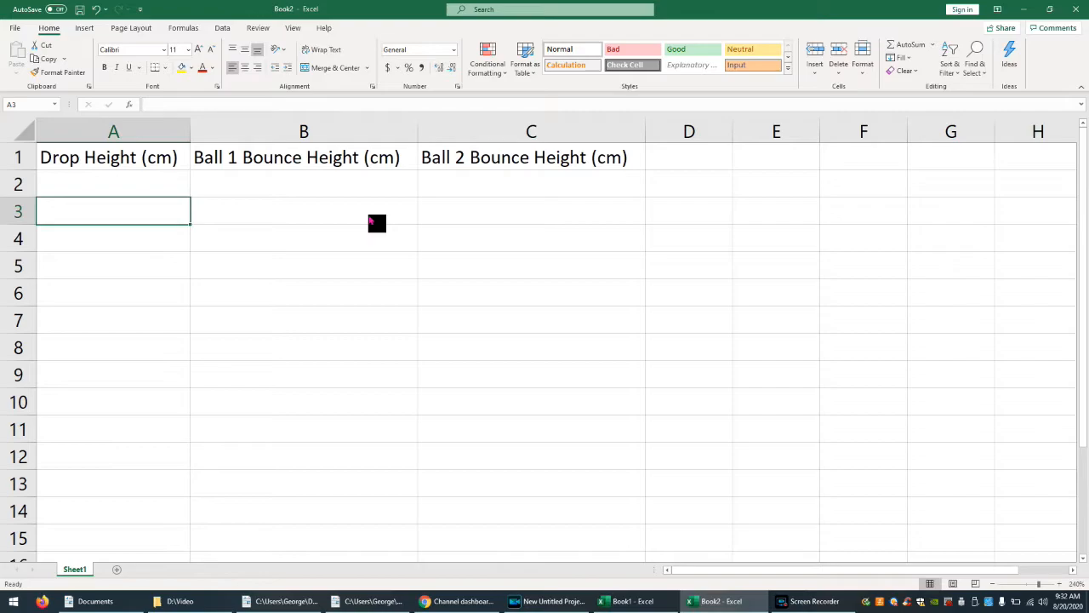
Step: Enter the drop heights 10 and 20 in cells A2 and A3
click(161, 185)
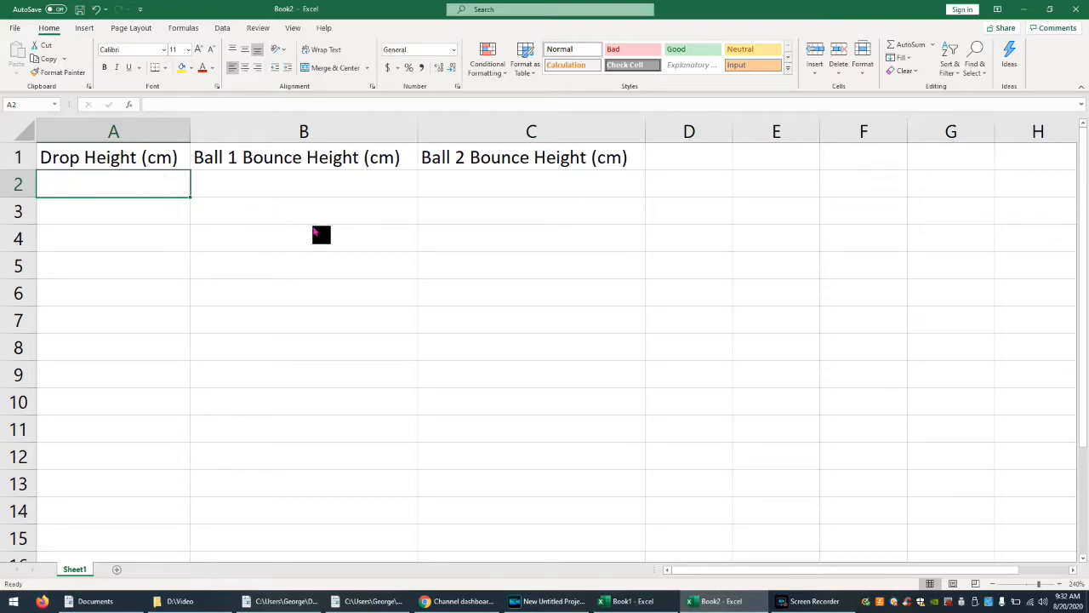
text(10)
key(Return)
text(20)
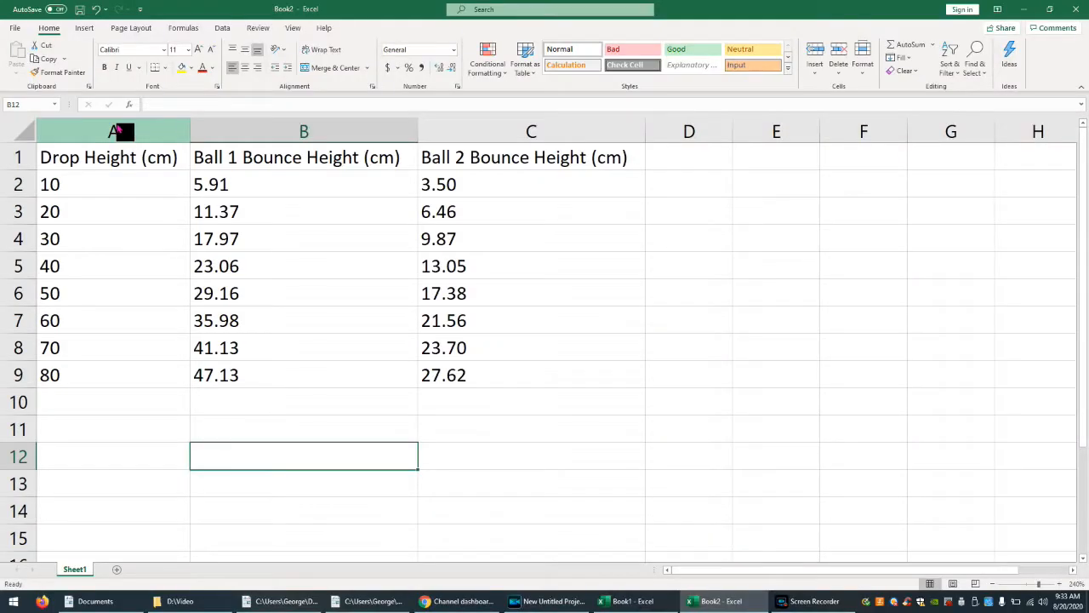
Step: Center the contents of columns A to C horizontally
drag(121, 128, 496, 133)
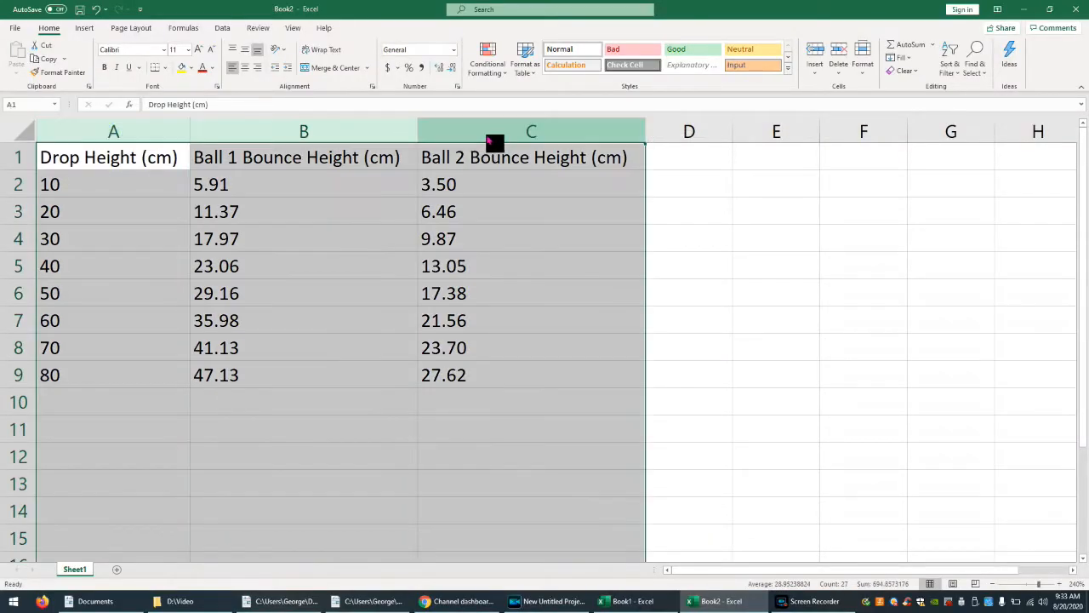
click(246, 67)
click(464, 506)
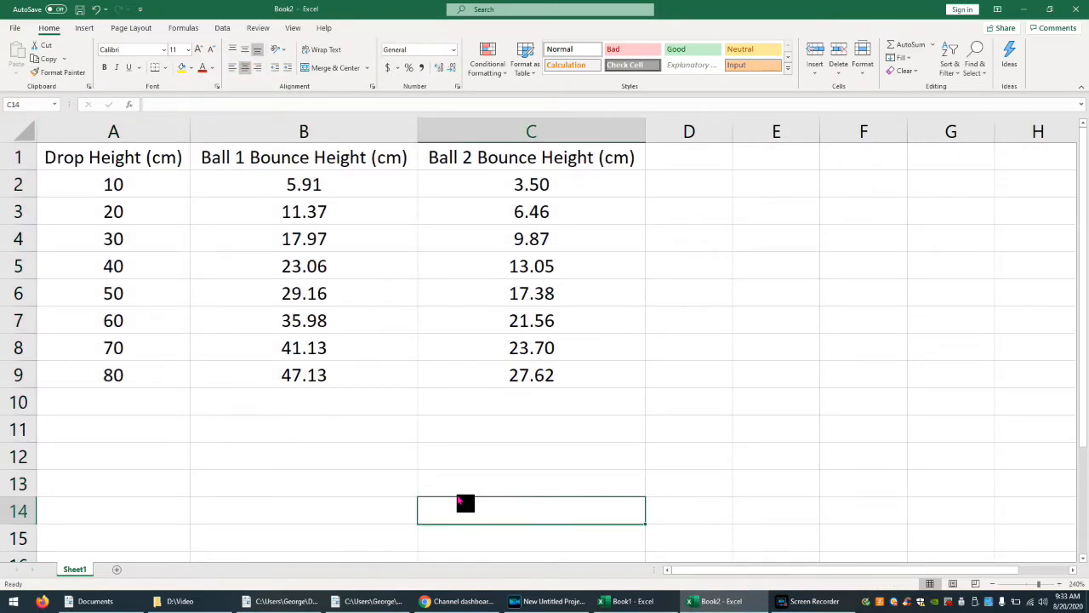
Step: Enter the text "Bounce Height vs Drop Height" in cell A11 and left-align it
click(154, 438)
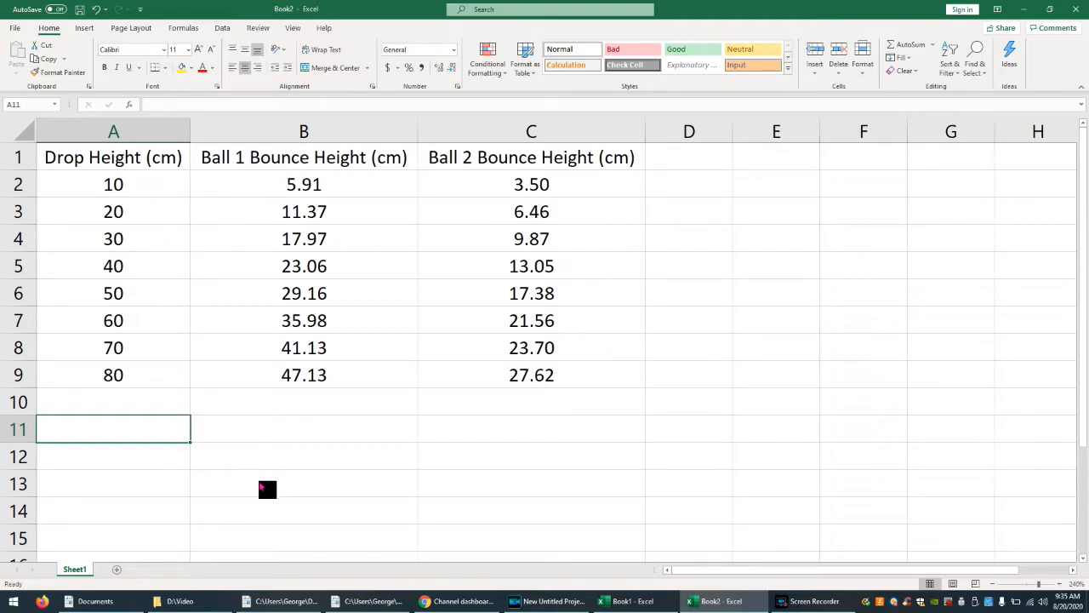
text(Boun)
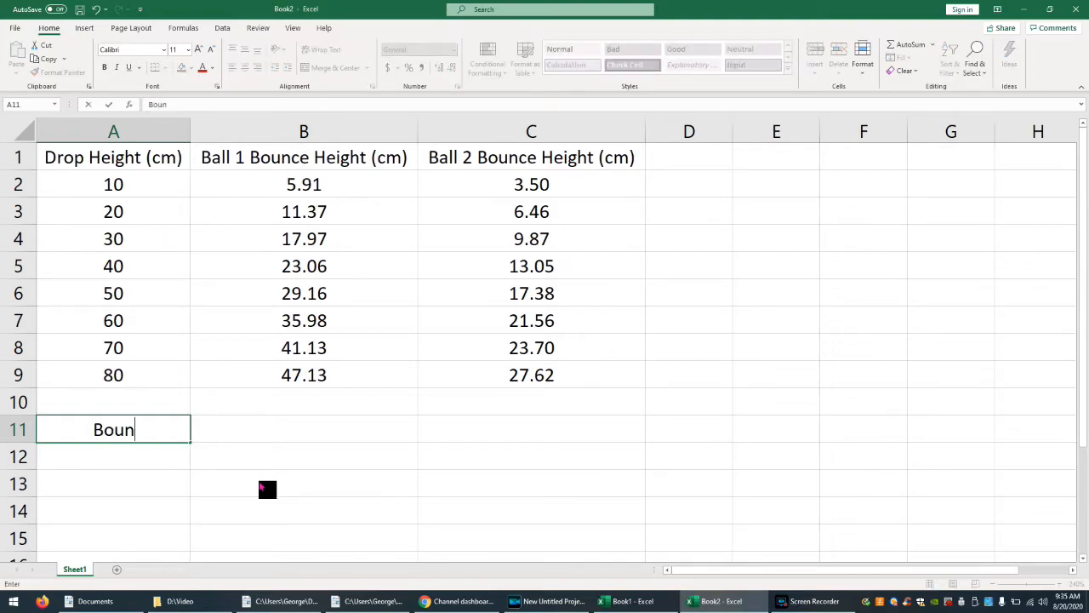
text(ce Height)
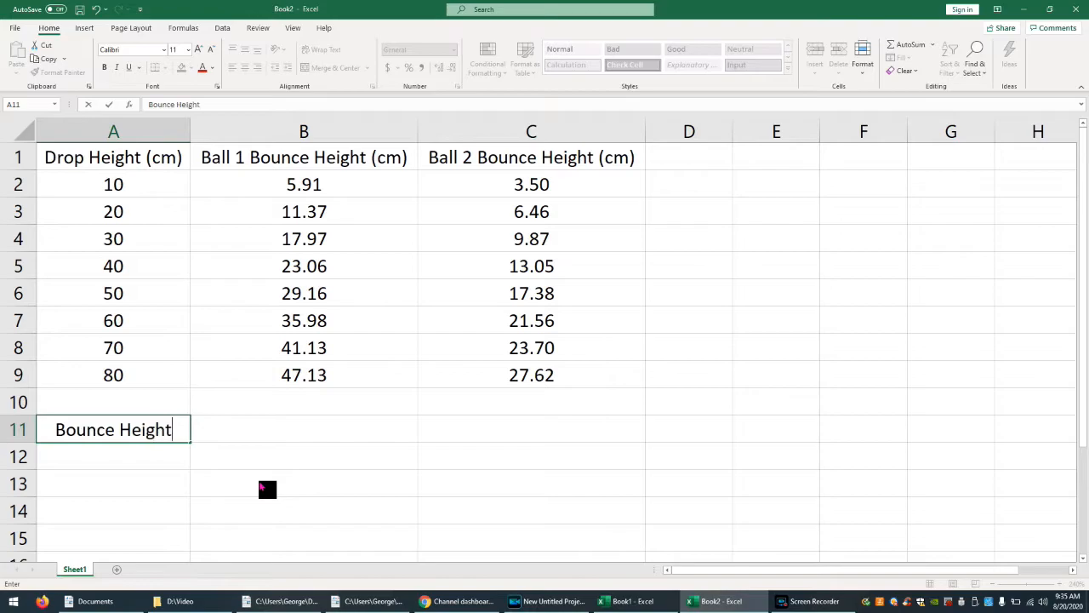
text( vs Drop Height)
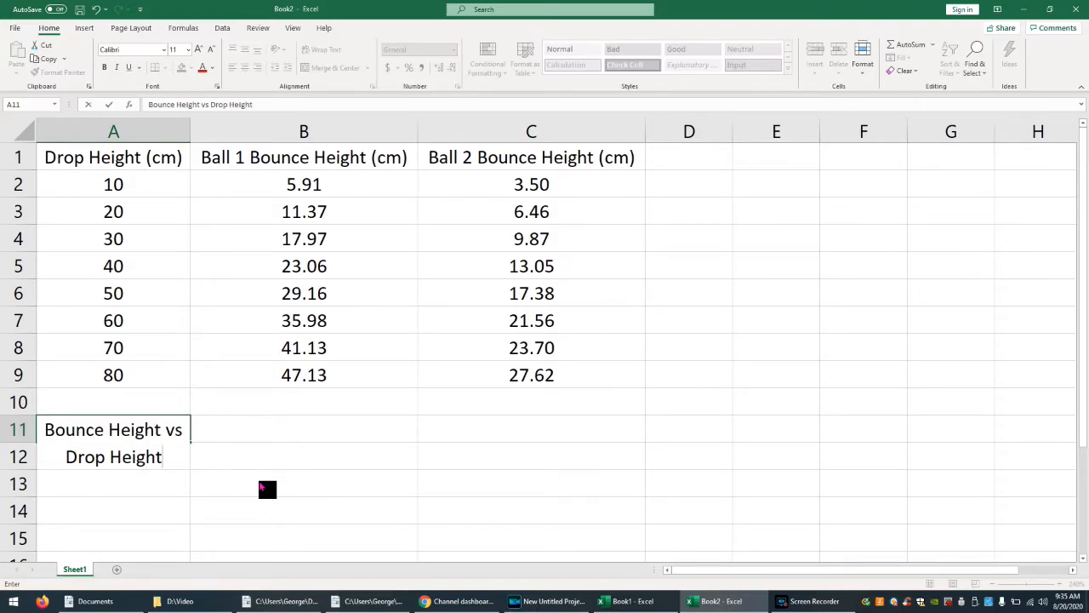
key(Return)
click(122, 428)
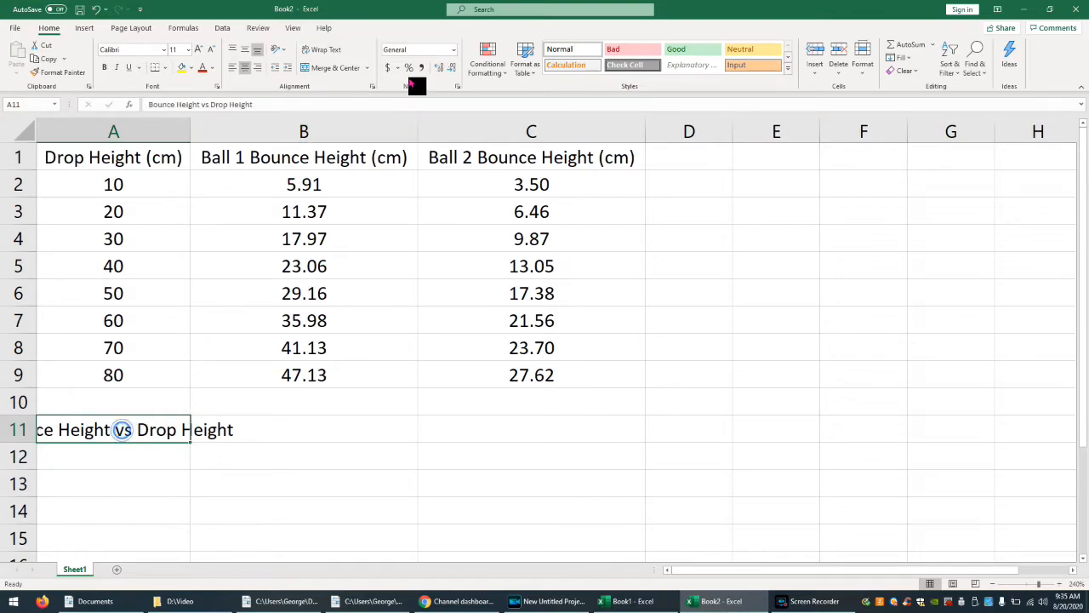
click(233, 71)
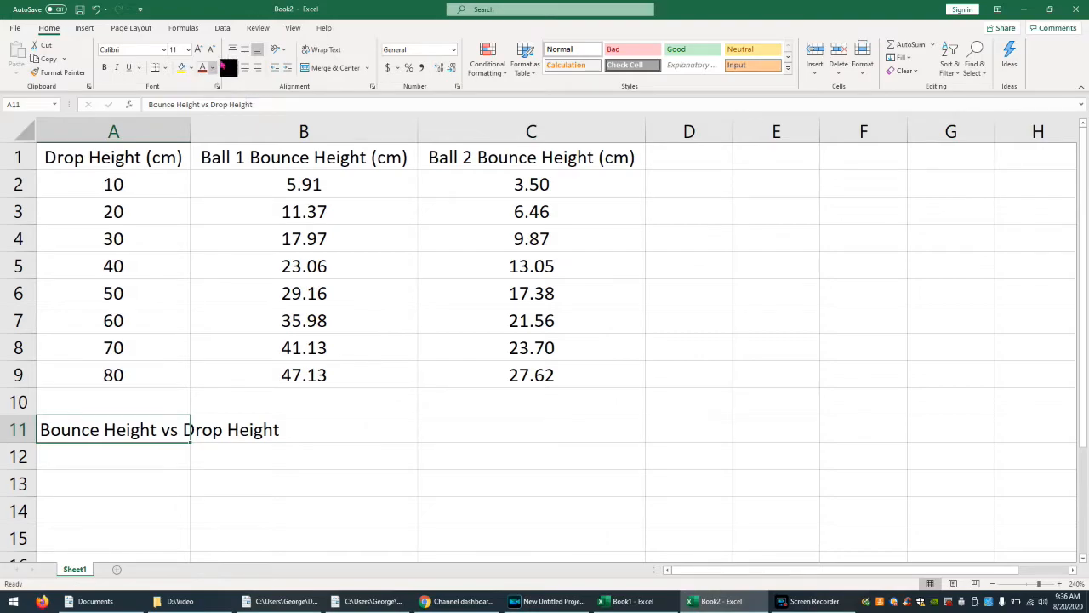
Step: Insert a marker-only scatter chart from the data in A1:C9
drag(132, 169, 513, 375)
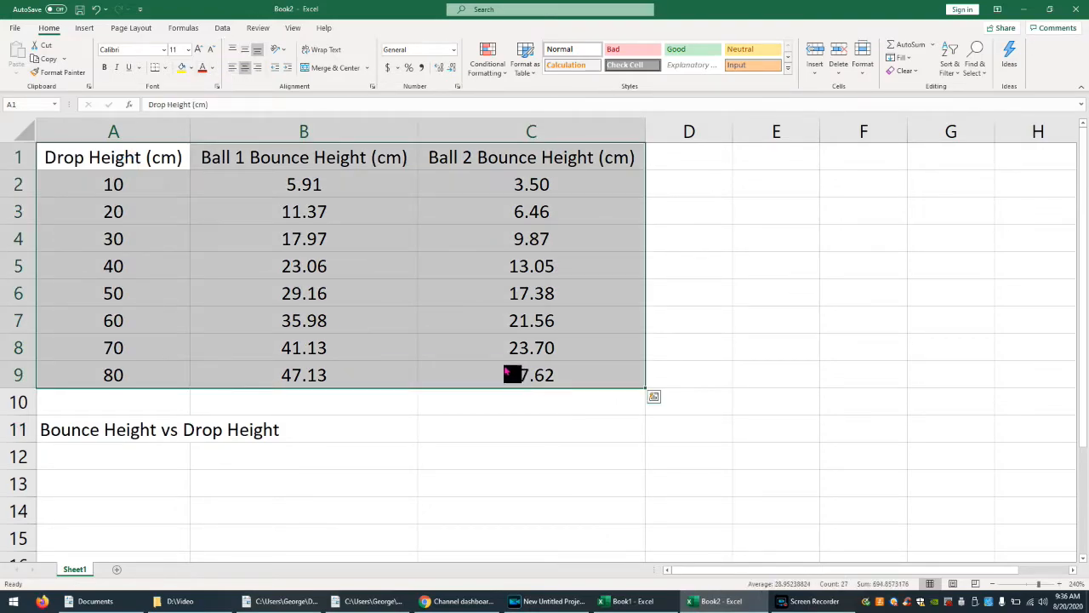
click(85, 31)
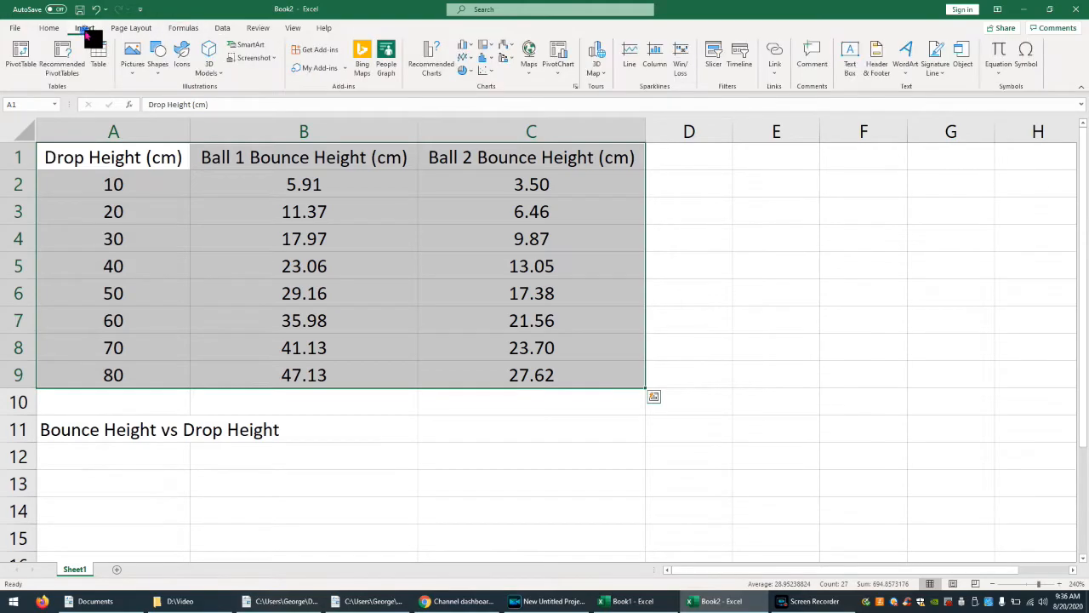
click(486, 71)
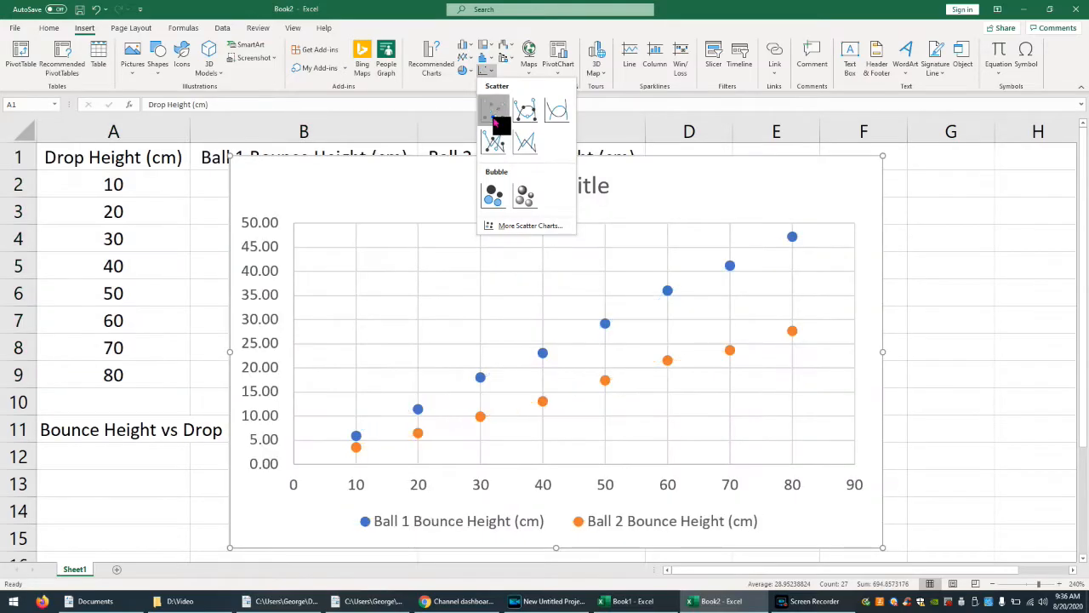
click(495, 120)
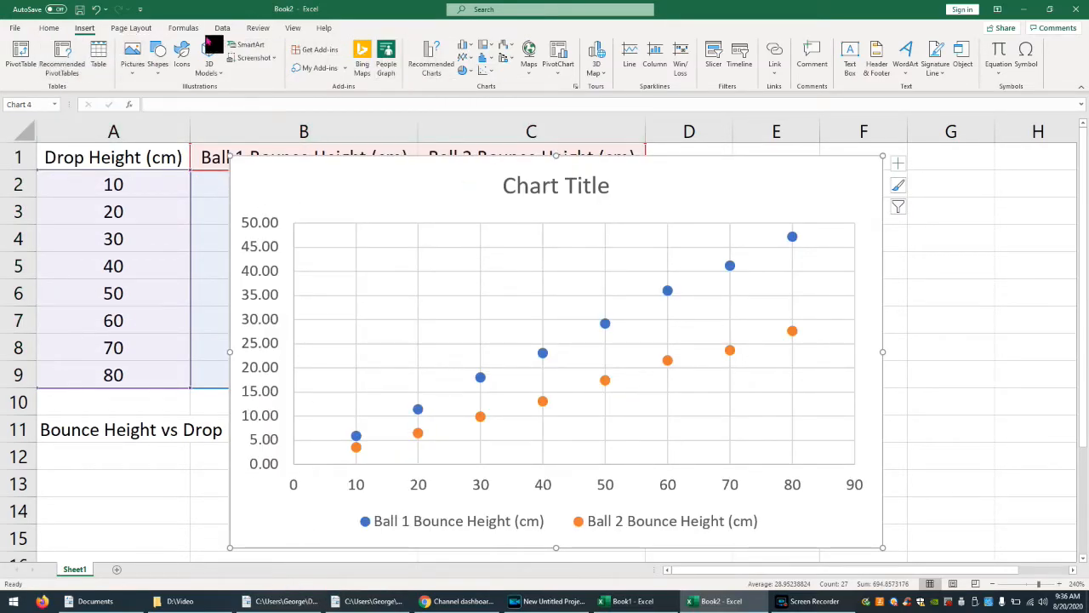
Step: Apply the first quick layout to the scatter chart, with axis titles and the legend beside the plot
click(300, 194)
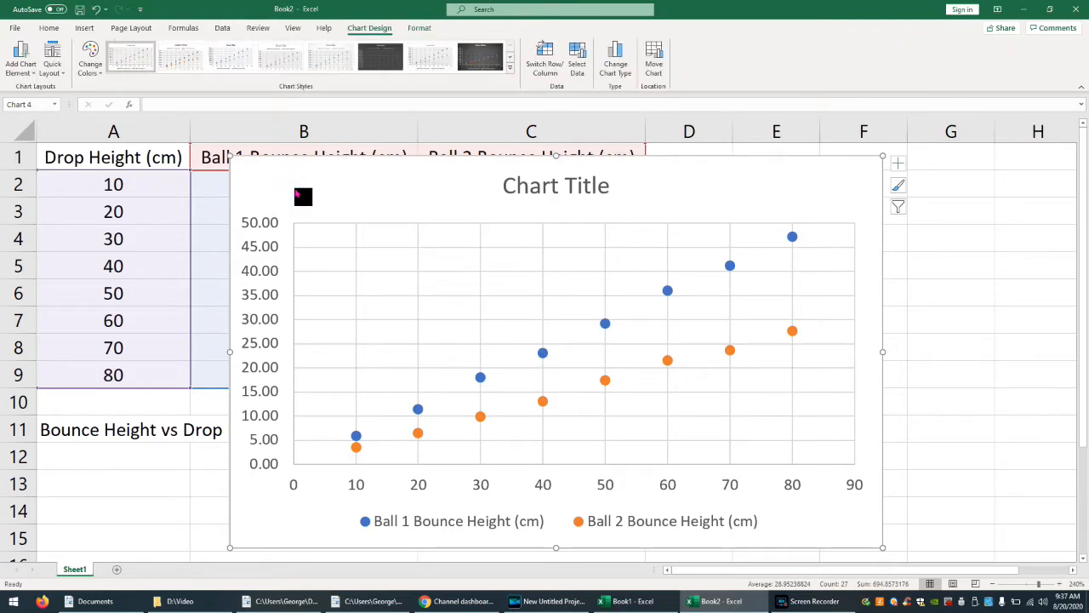
click(65, 75)
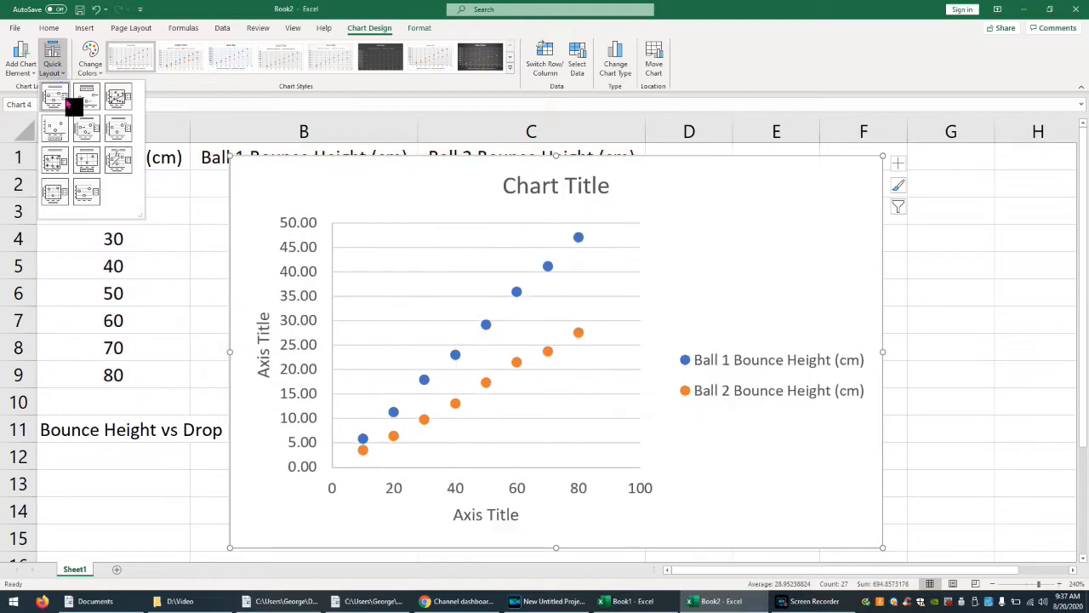
click(67, 101)
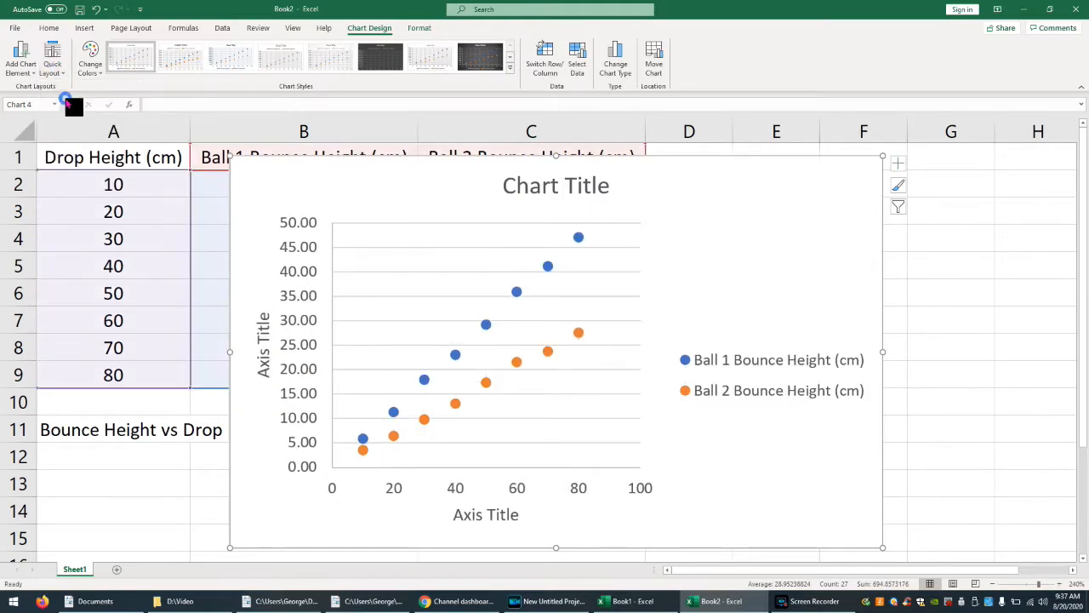
Step: Replace the chart's placeholder title with "Bounce Height vs Drop Height"
double_click(557, 195)
double_click(555, 192)
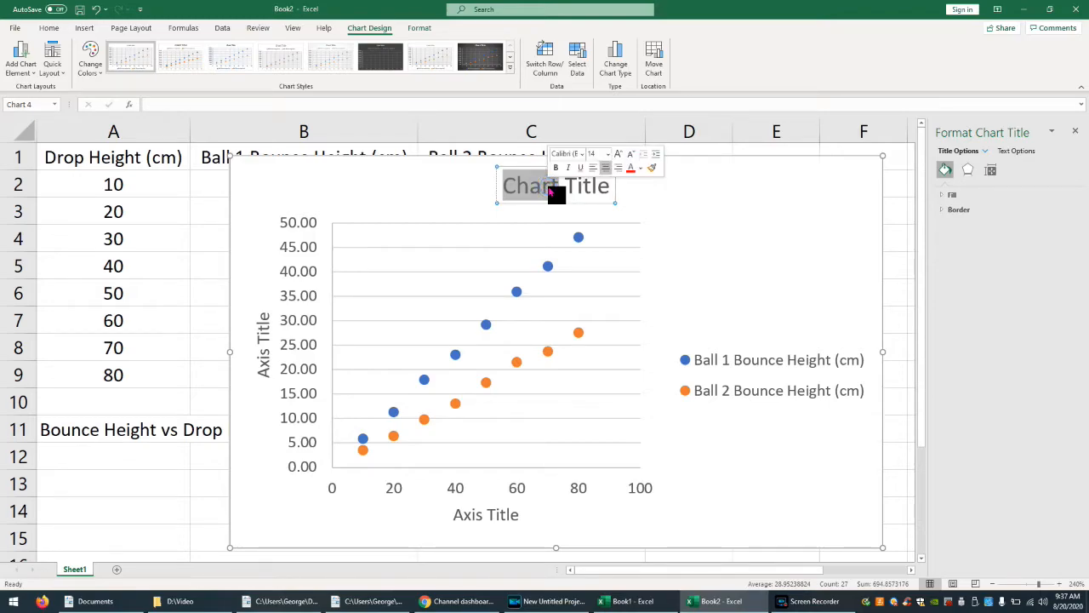
triple_click(550, 191)
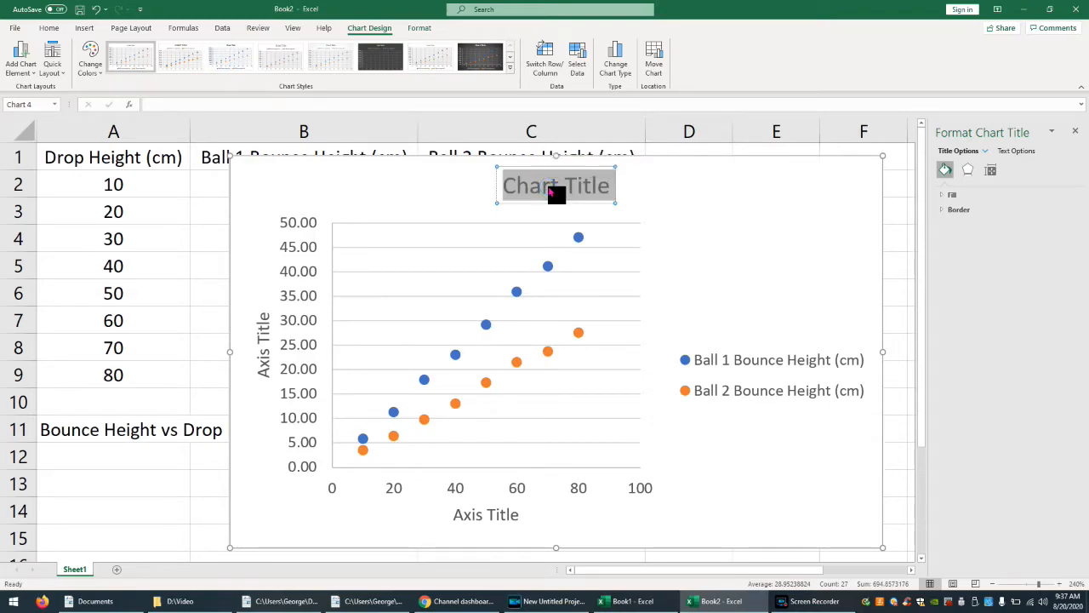
text(Bounce He)
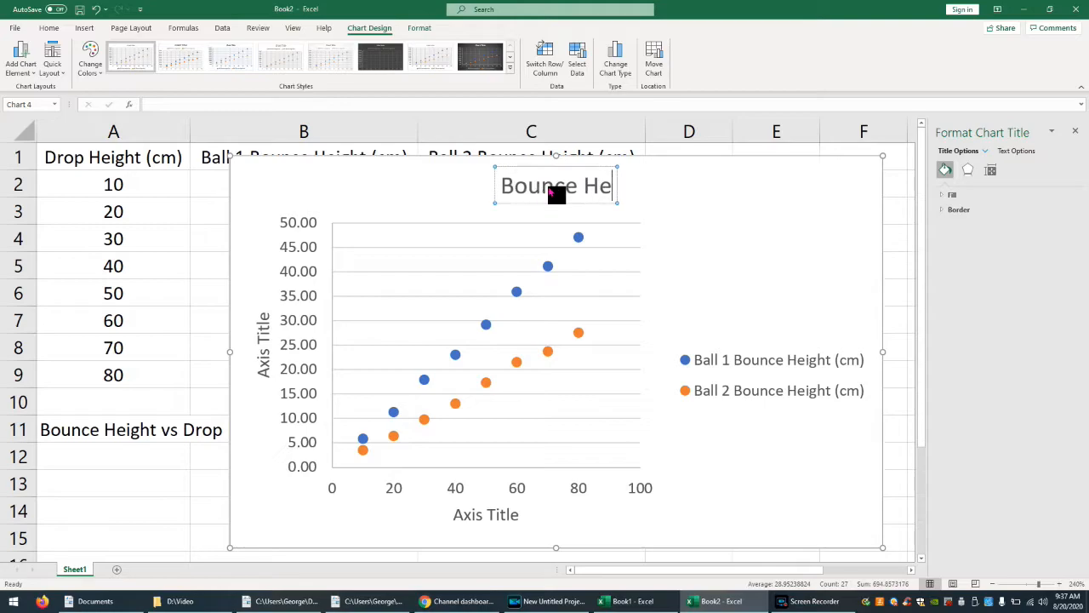
text(ight vs Drop Height)
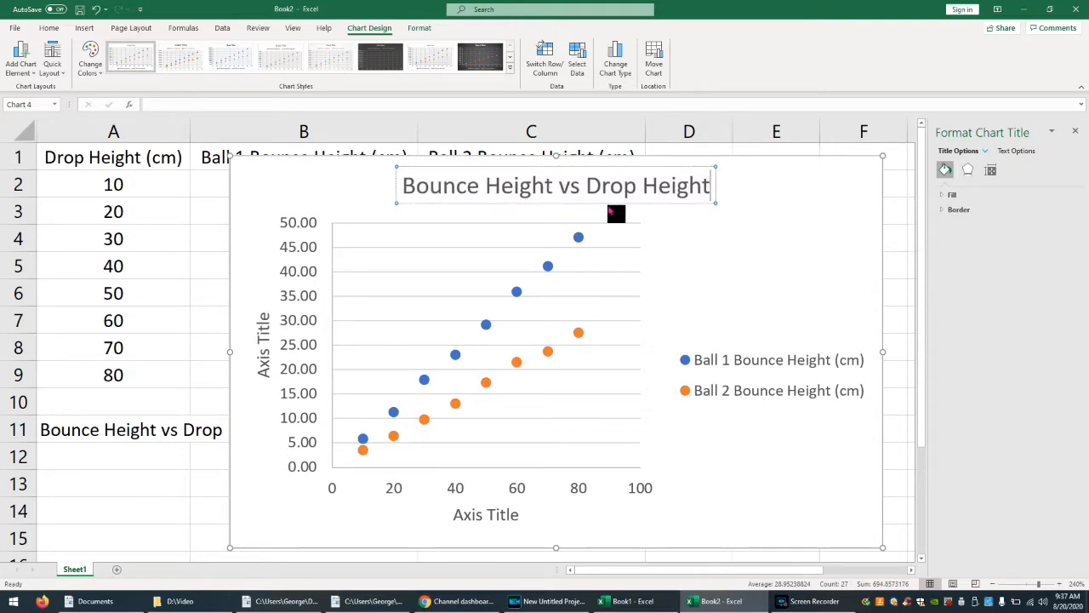
click(671, 266)
Step: Change the vertical axis title to "Bounce Height (cm)"
click(265, 365)
double_click(264, 364)
triple_click(265, 364)
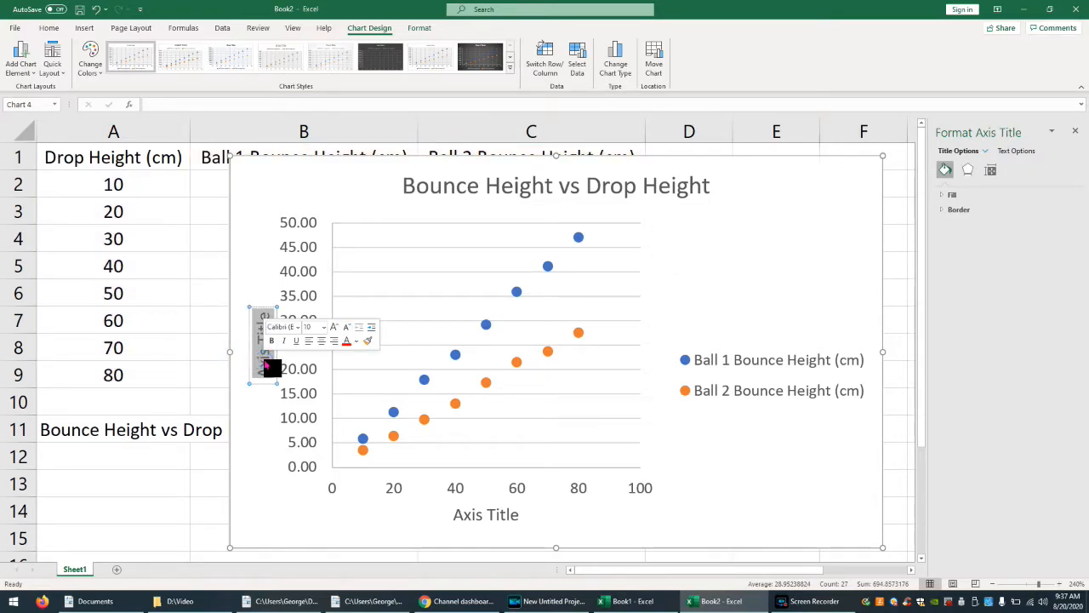
text(Bounce H)
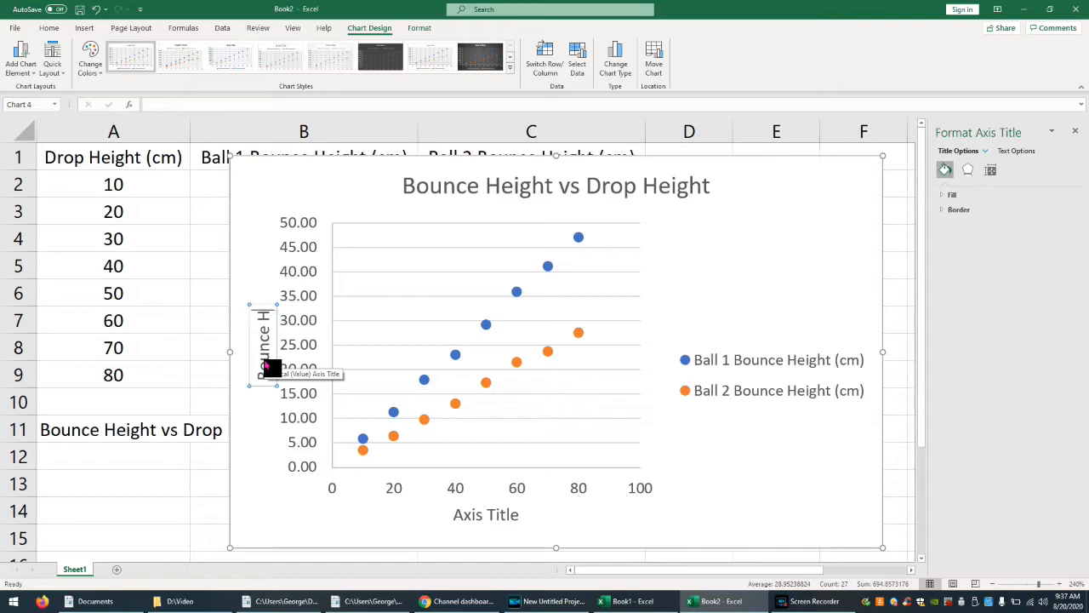
text(eight)
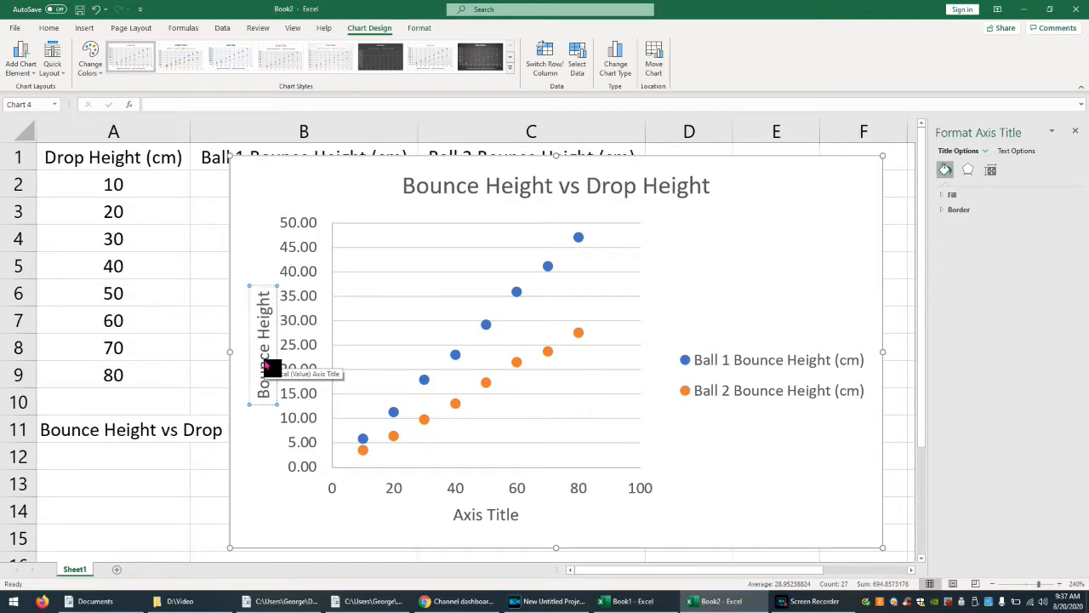
text( (cm))
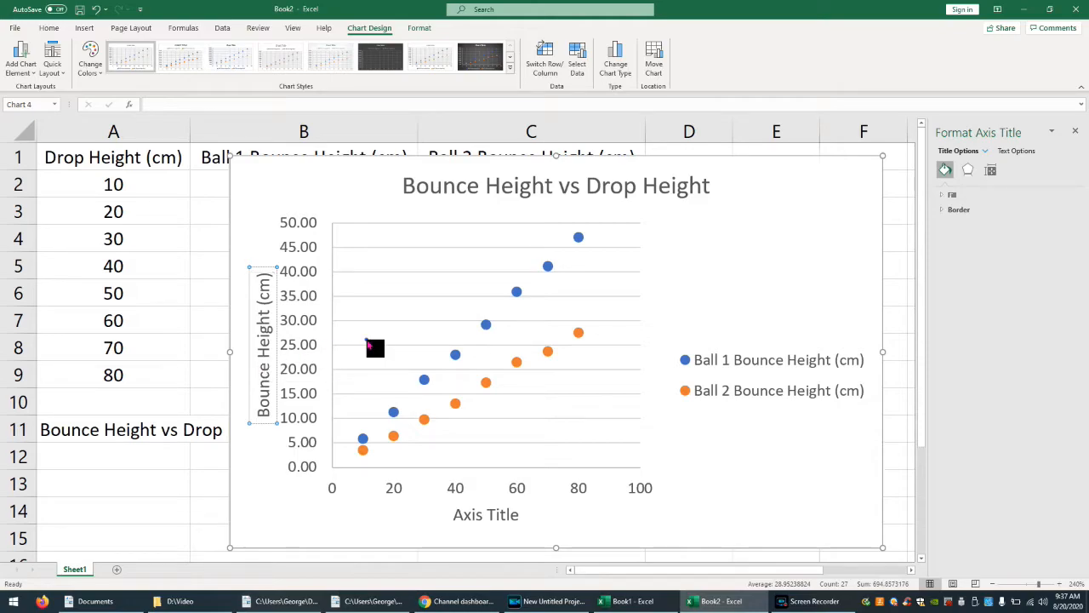
click(368, 344)
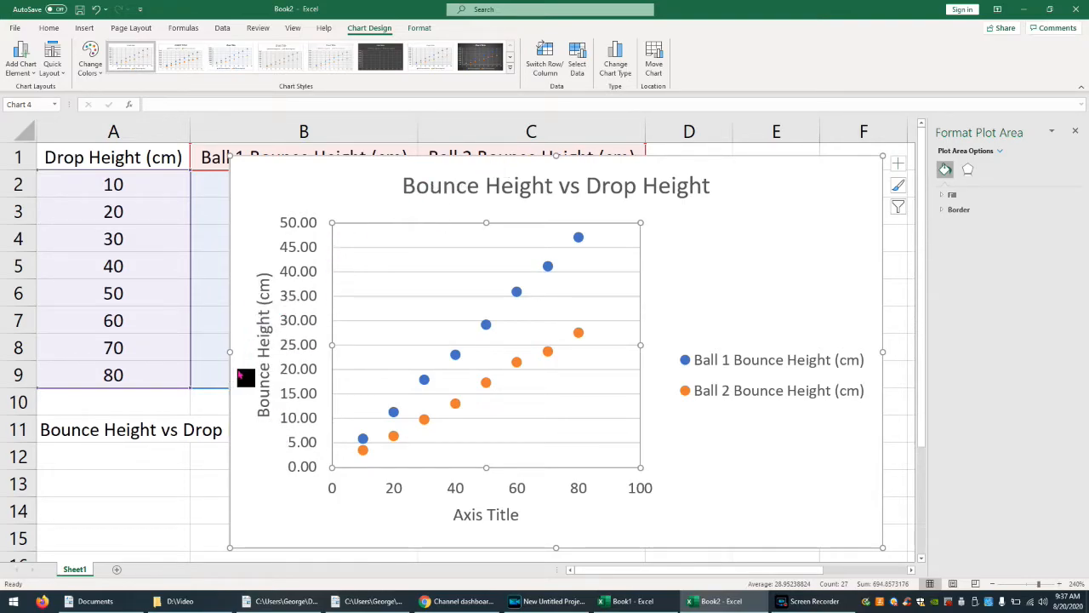
Step: Change the horizontal axis title to "Drop Height (cm)"
click(482, 517)
double_click(478, 517)
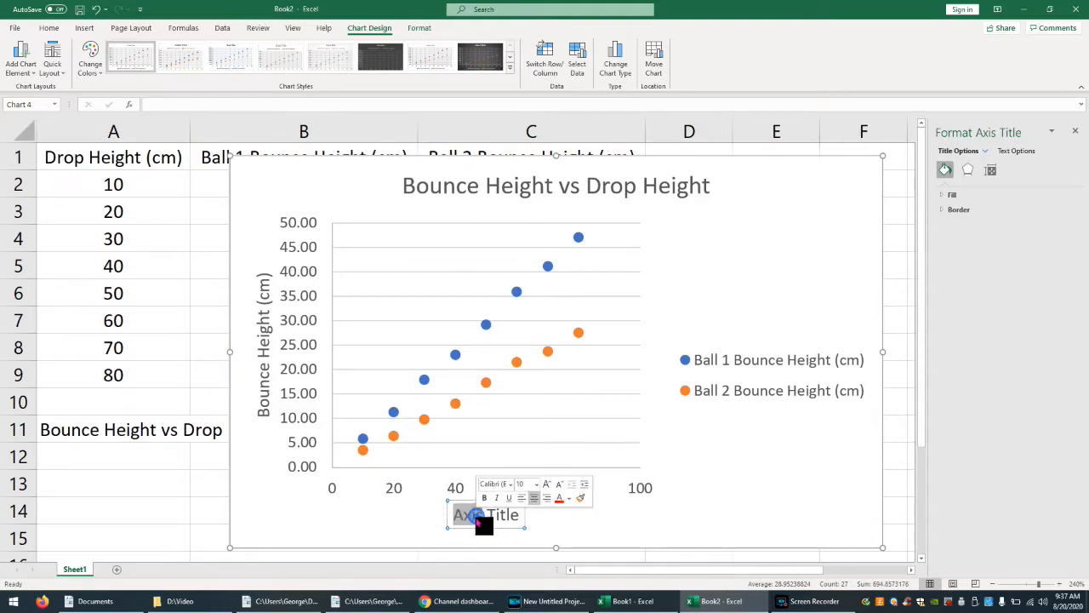
drag(481, 518, 510, 525)
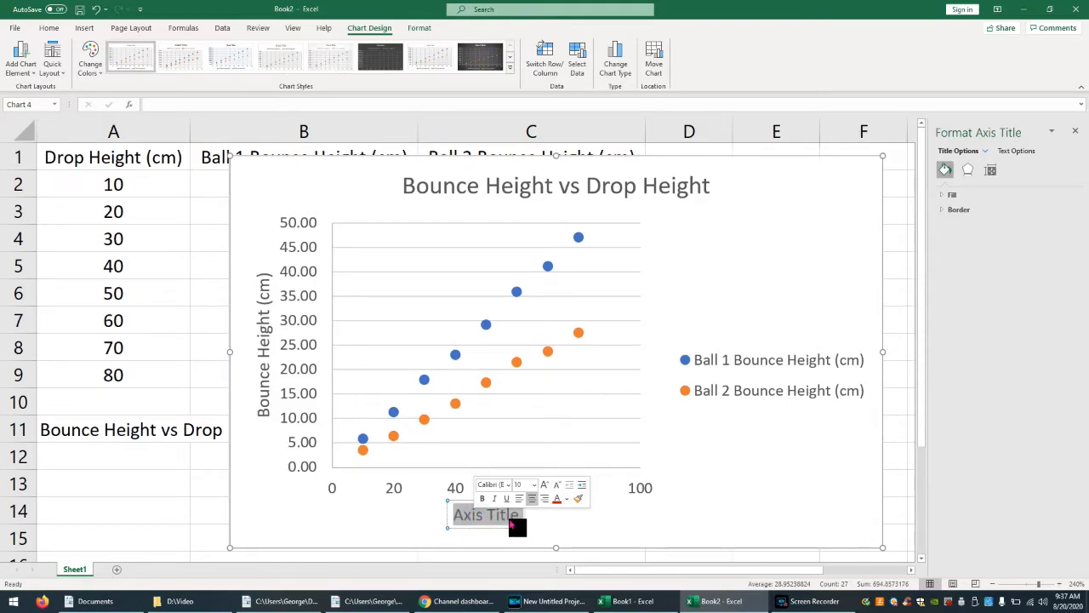
text(Drop Height (cm))
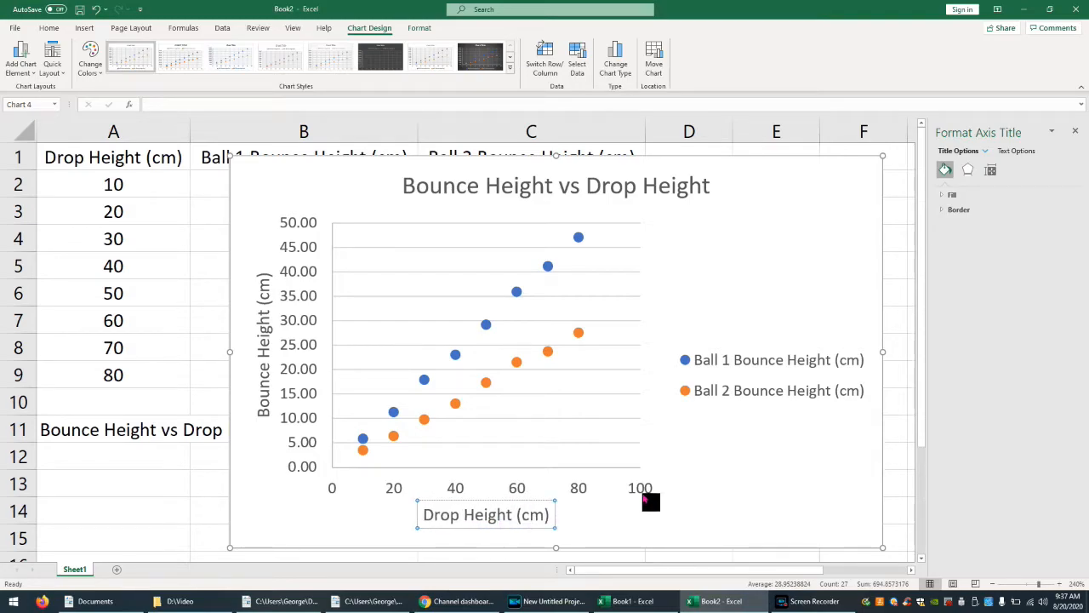
click(706, 504)
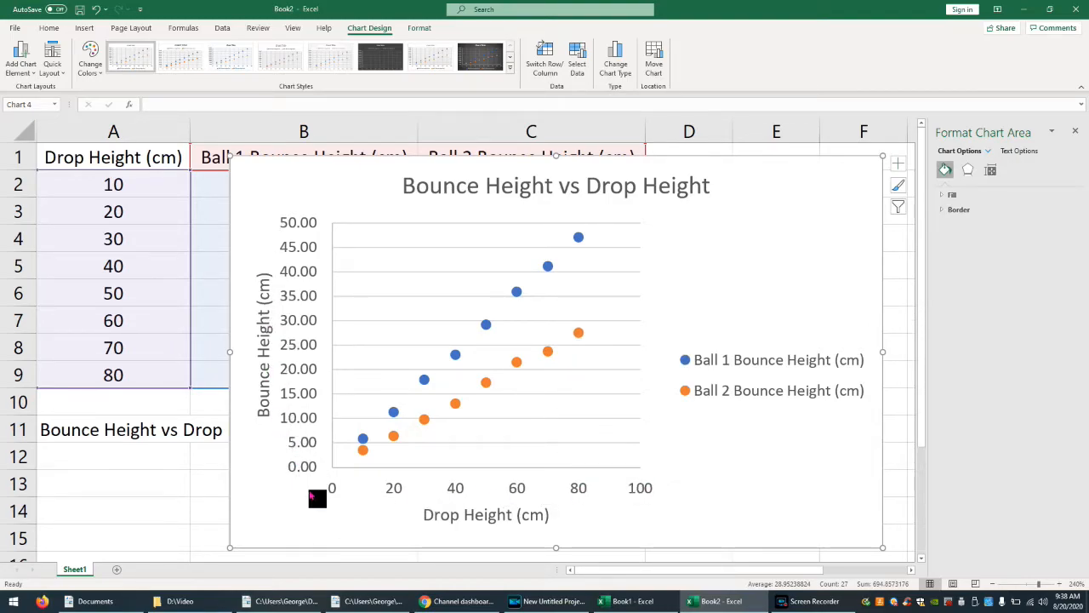
Step: Move the chart aside to uncover the Ball 1 data column, and return it to its place
drag(345, 189, 528, 177)
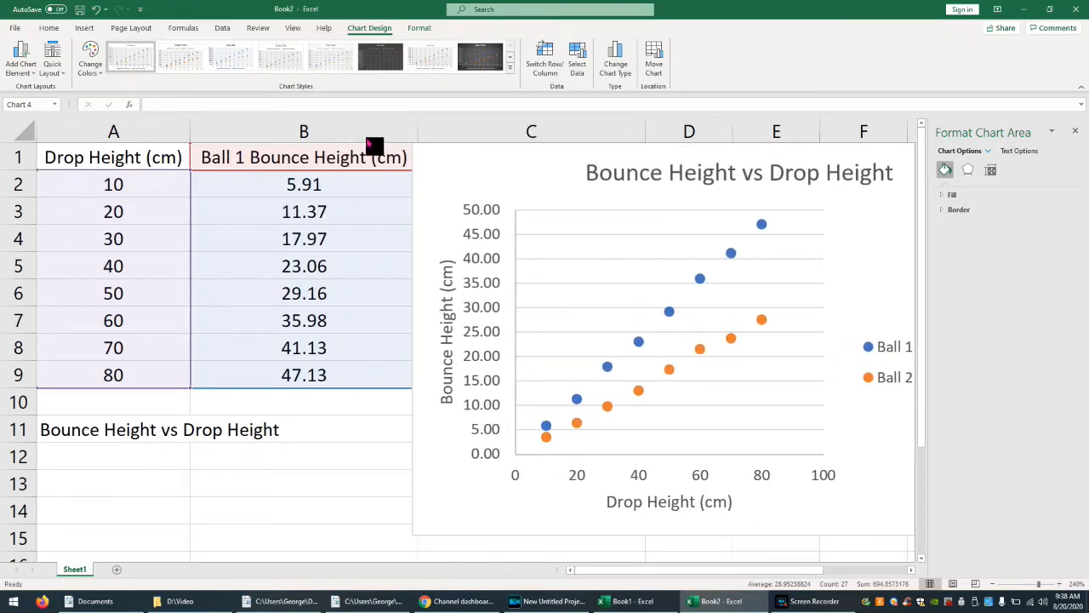
drag(365, 178, 299, 139)
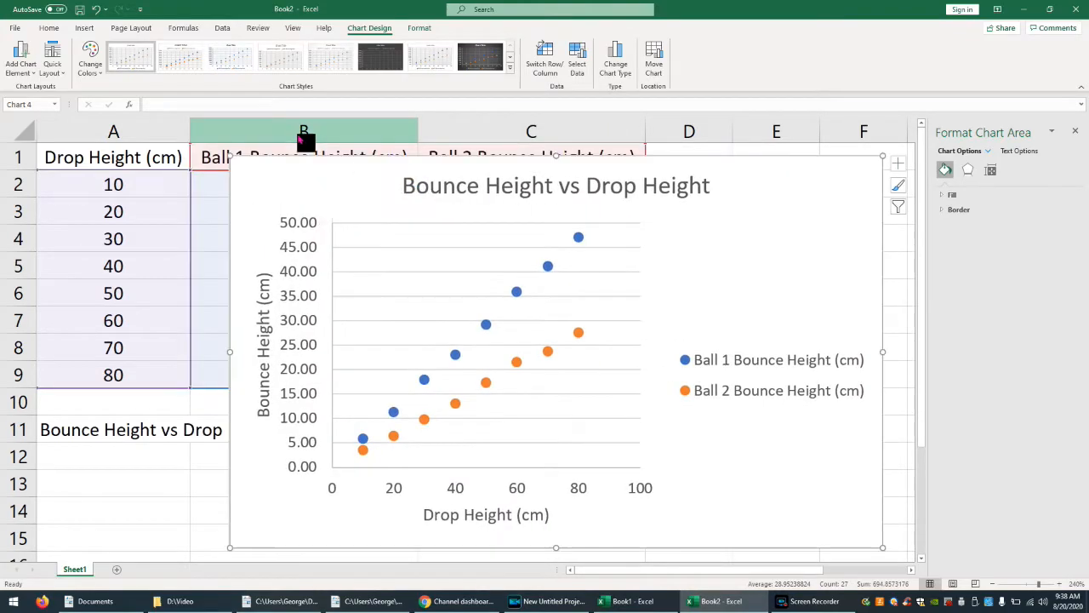
Step: Open the Ball 1 Bounce Height series of the chart for editing and set its X values to cells A2:A9
right_click(456, 356)
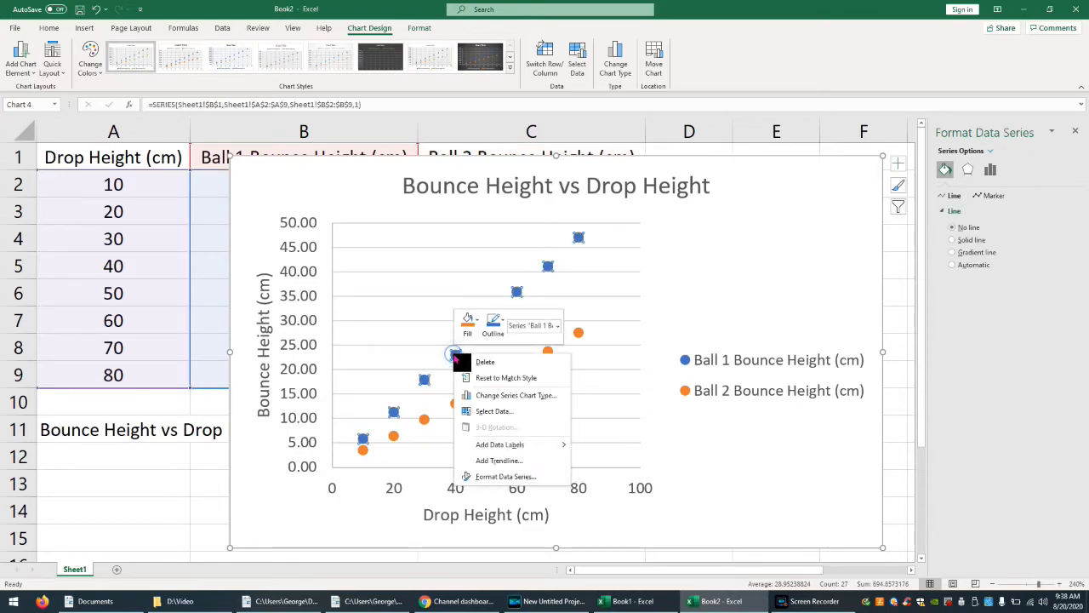
click(494, 412)
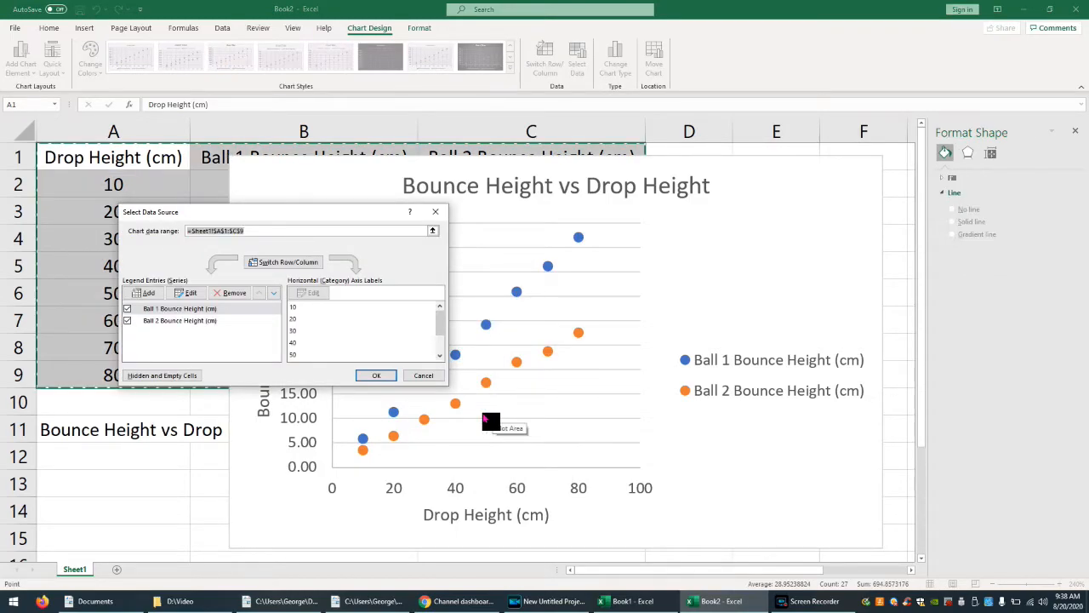
click(175, 308)
click(189, 293)
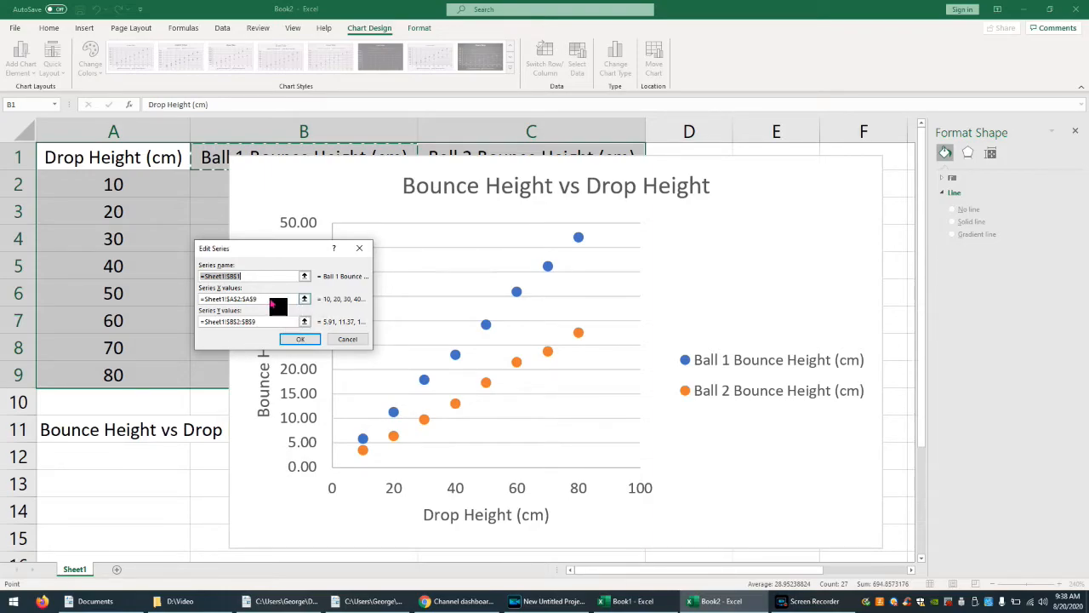
click(269, 298)
key(BackSpace)
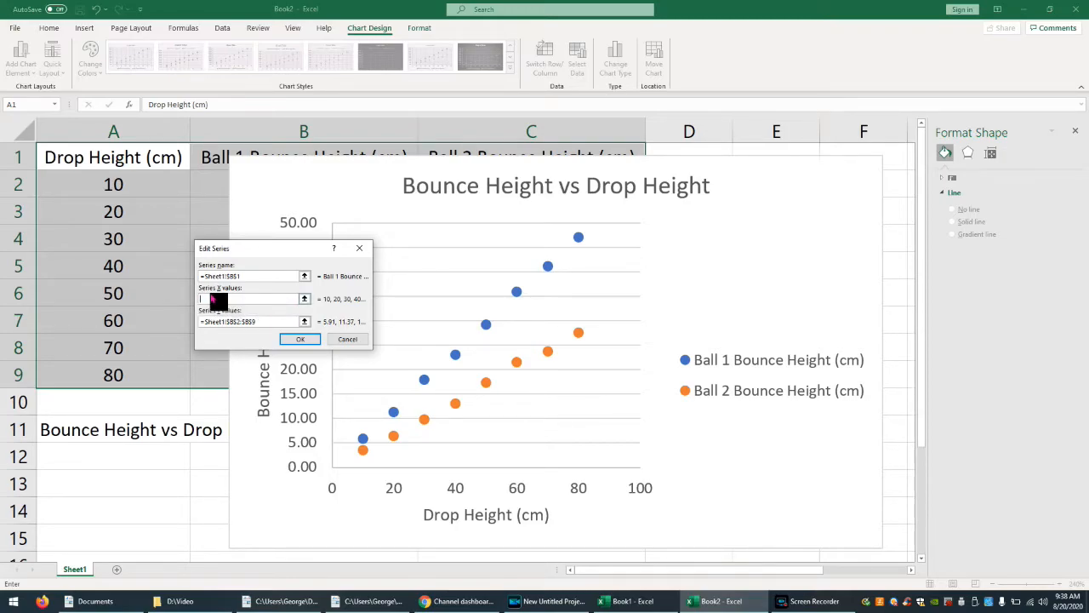
drag(129, 195, 123, 377)
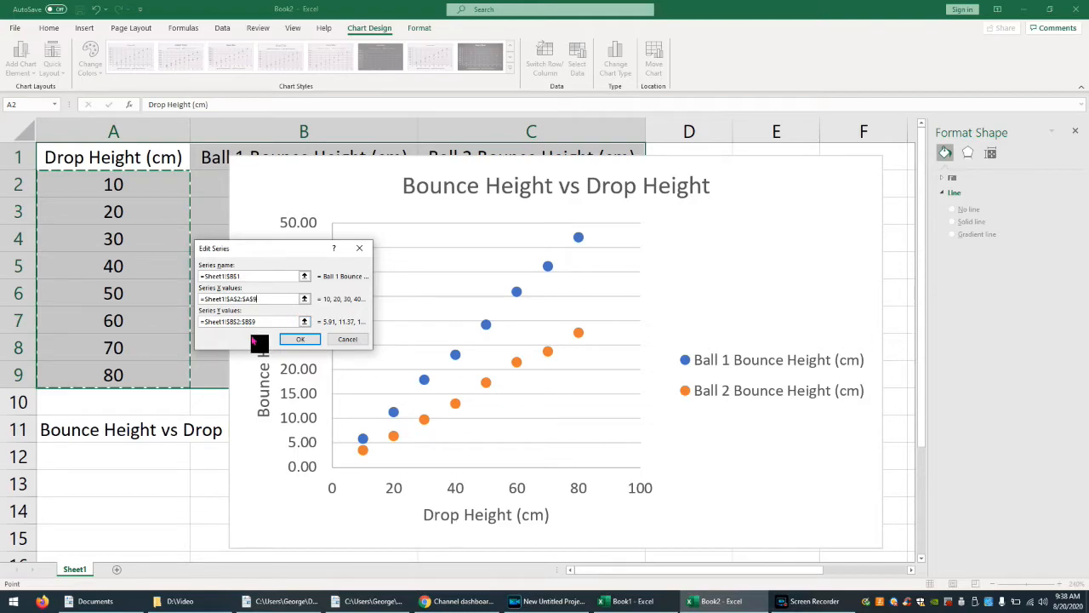
Step: Clear the Ball 1 series X values, pick the range A2:A9 on the sheet again, and accept the data source settings
drag(273, 300, 177, 308)
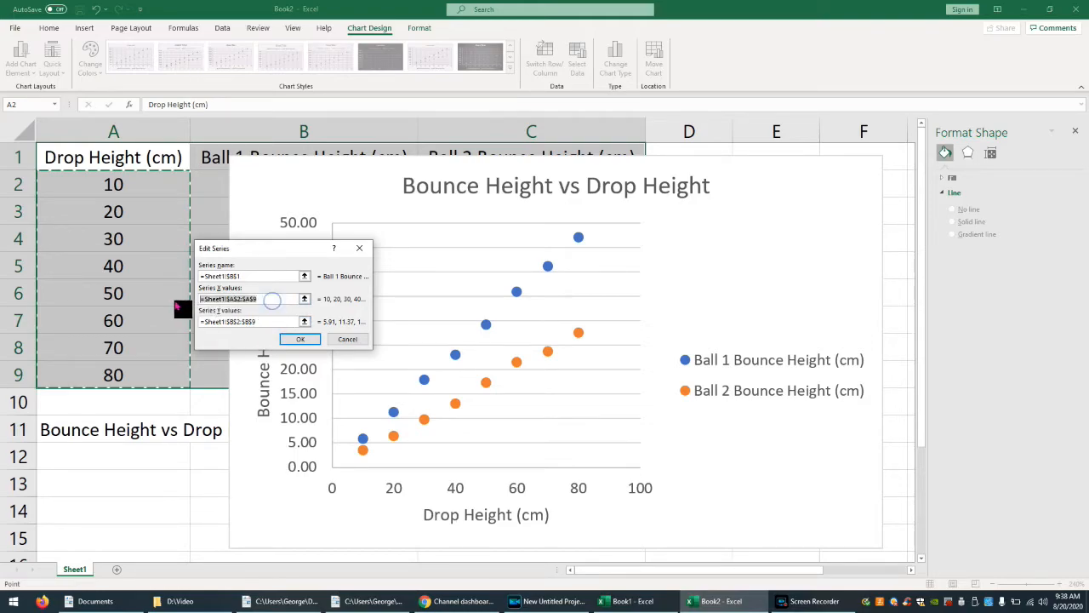
key(BackSpace)
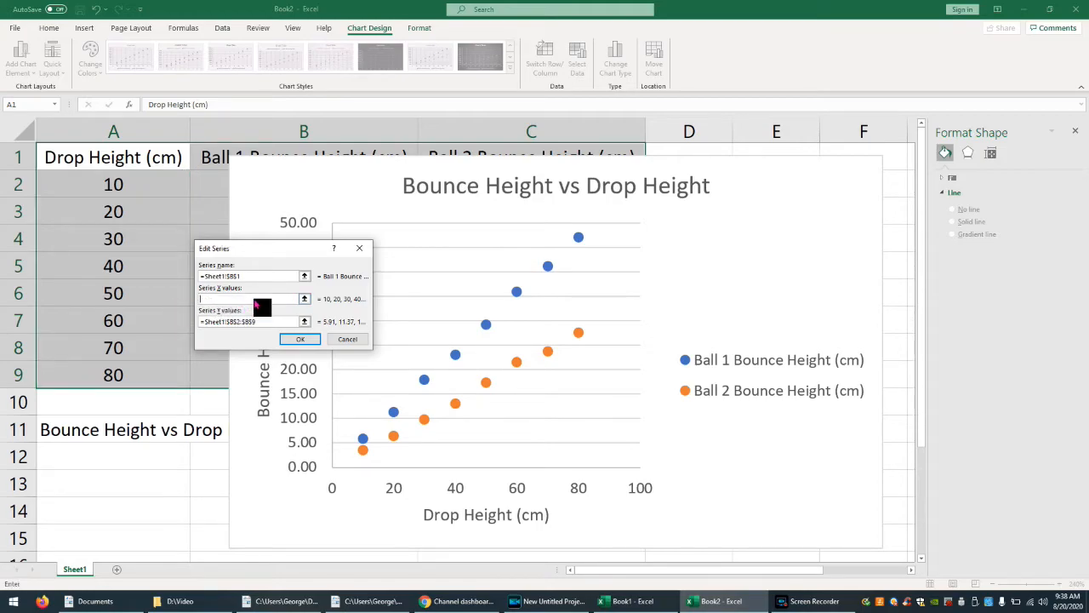
click(303, 298)
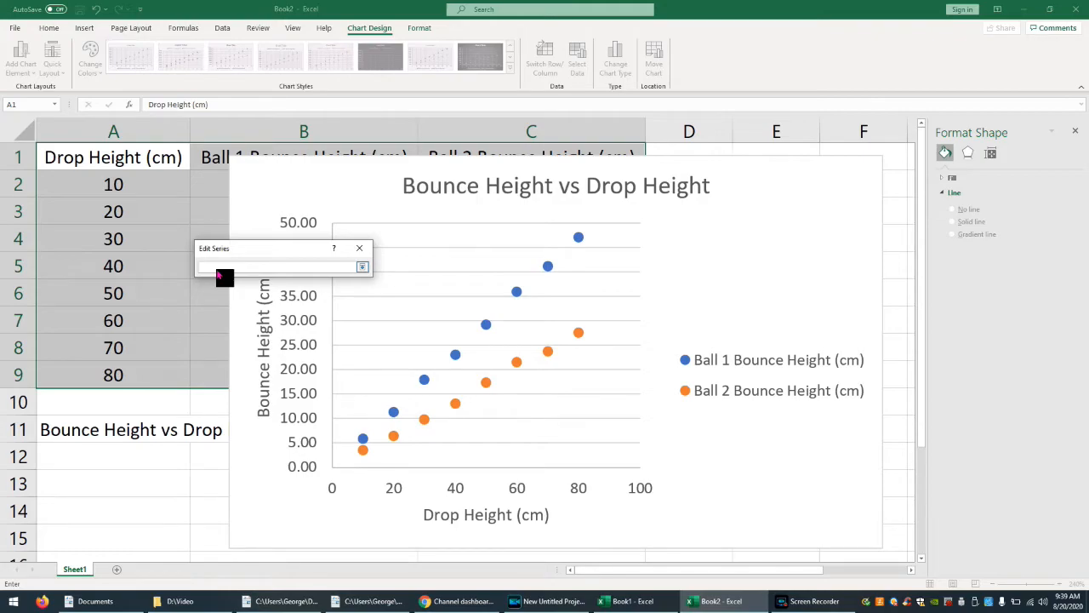
drag(101, 185, 100, 383)
click(362, 267)
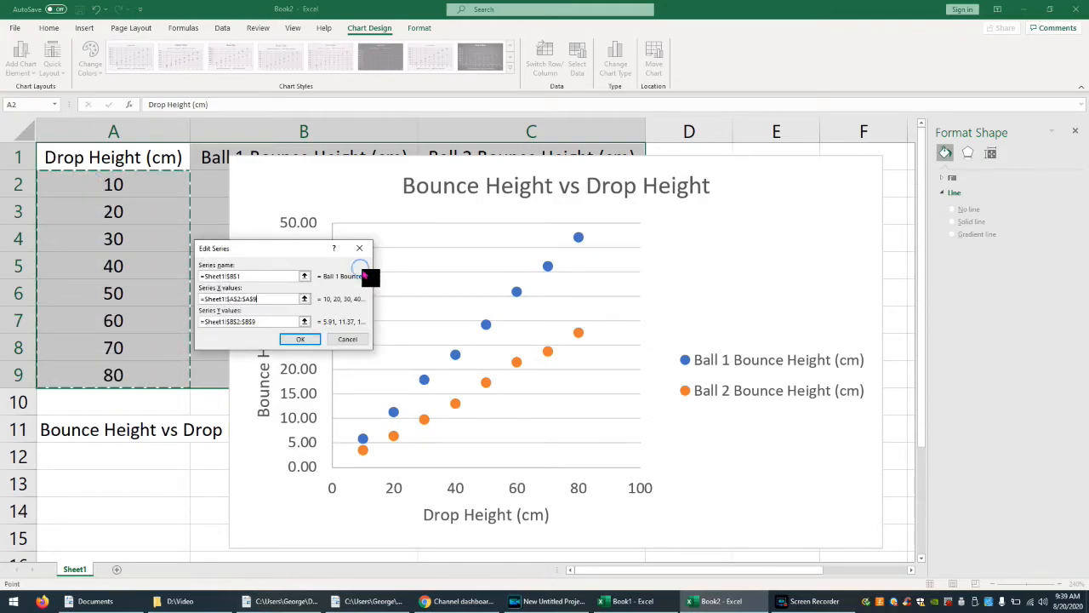
click(312, 343)
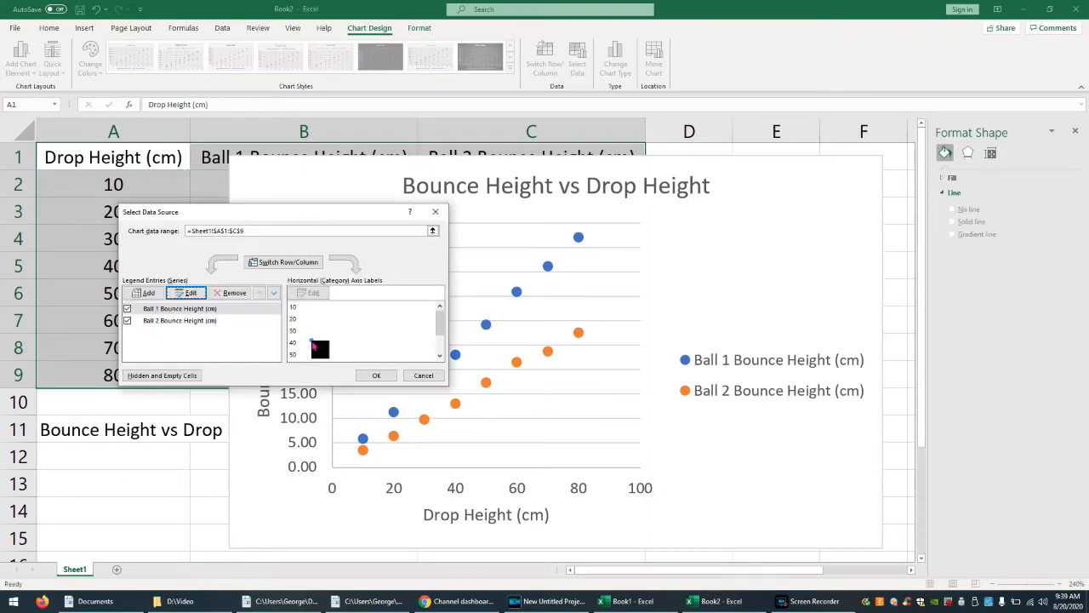
click(372, 375)
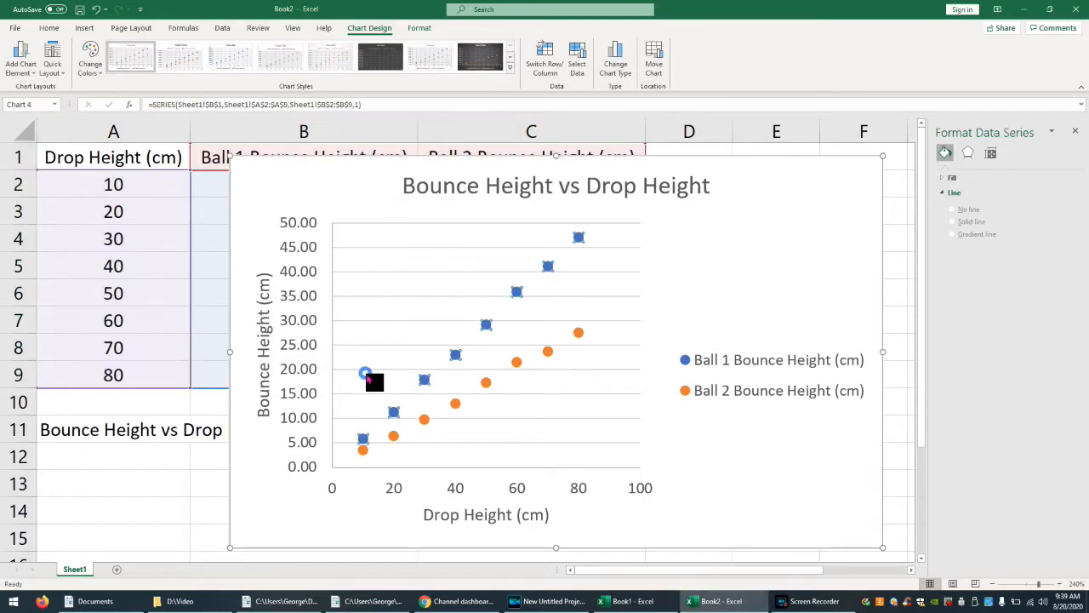
Step: Add a linear trendline to both the Ball 1 and the Ball 2 data series
right_click(487, 329)
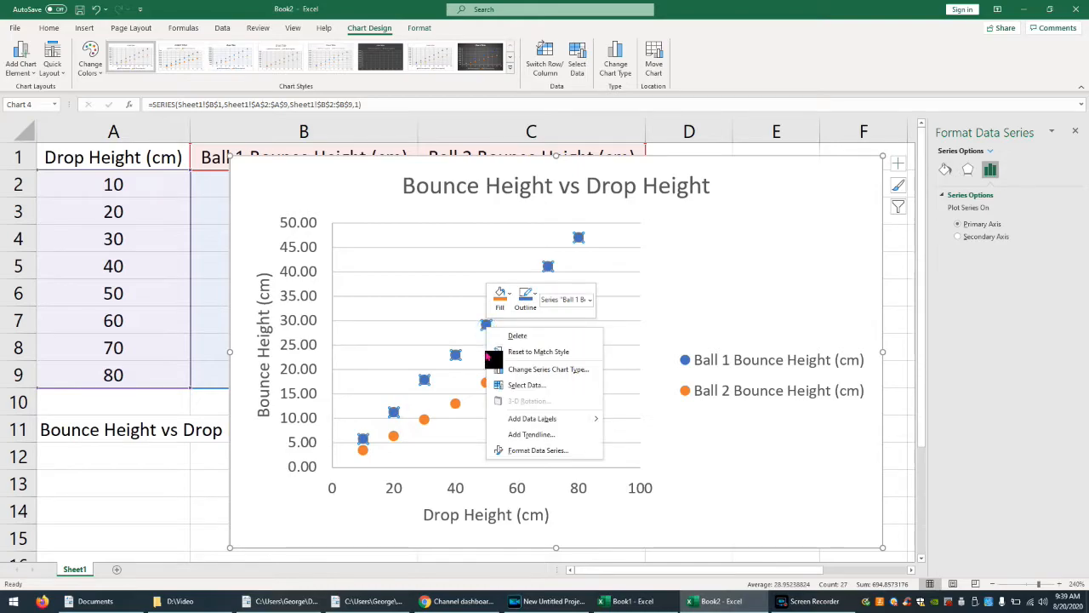
click(523, 435)
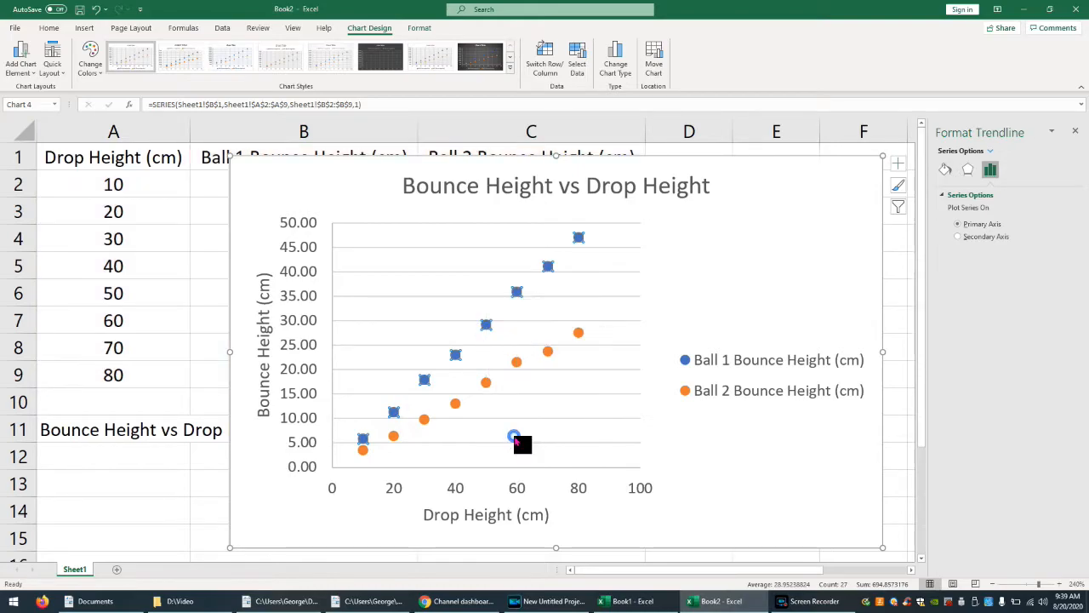
right_click(511, 362)
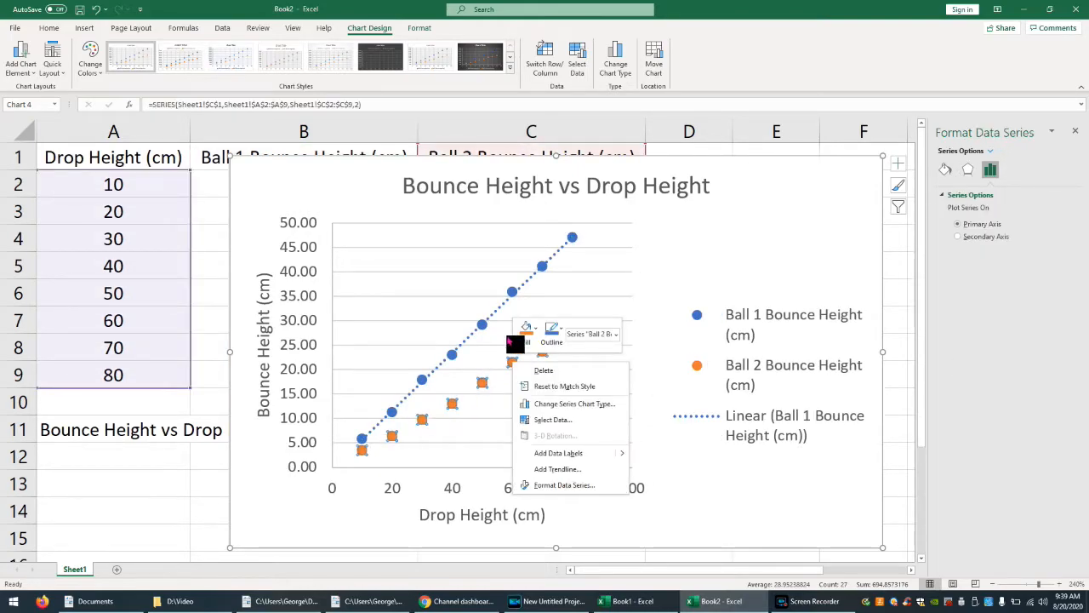
click(549, 468)
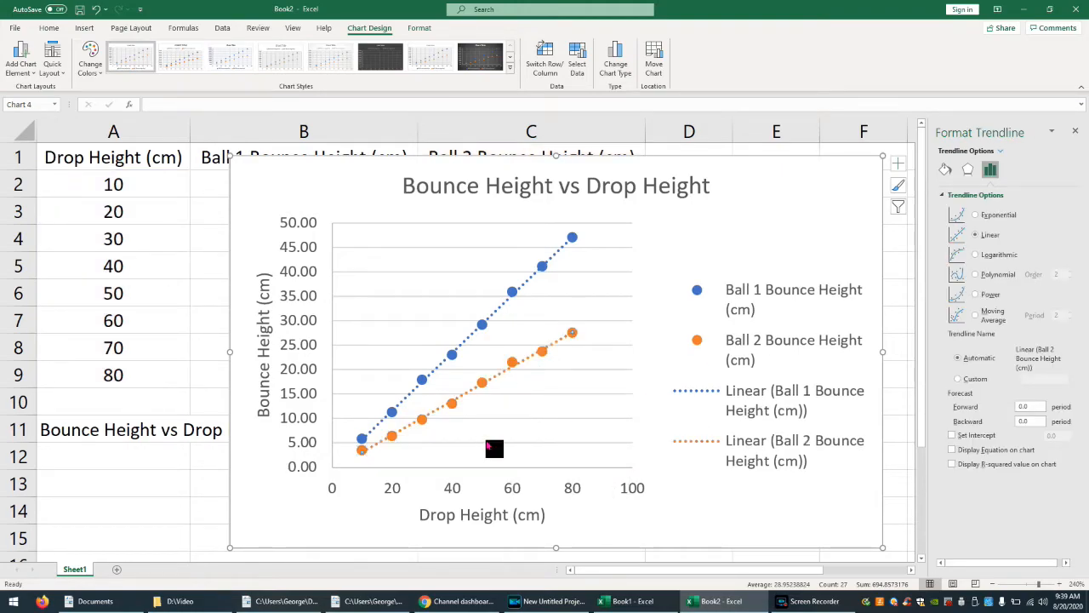
Step: Display the equation and R-squared value for the Ball 1 trendline, and move the label clear of its data points
click(542, 268)
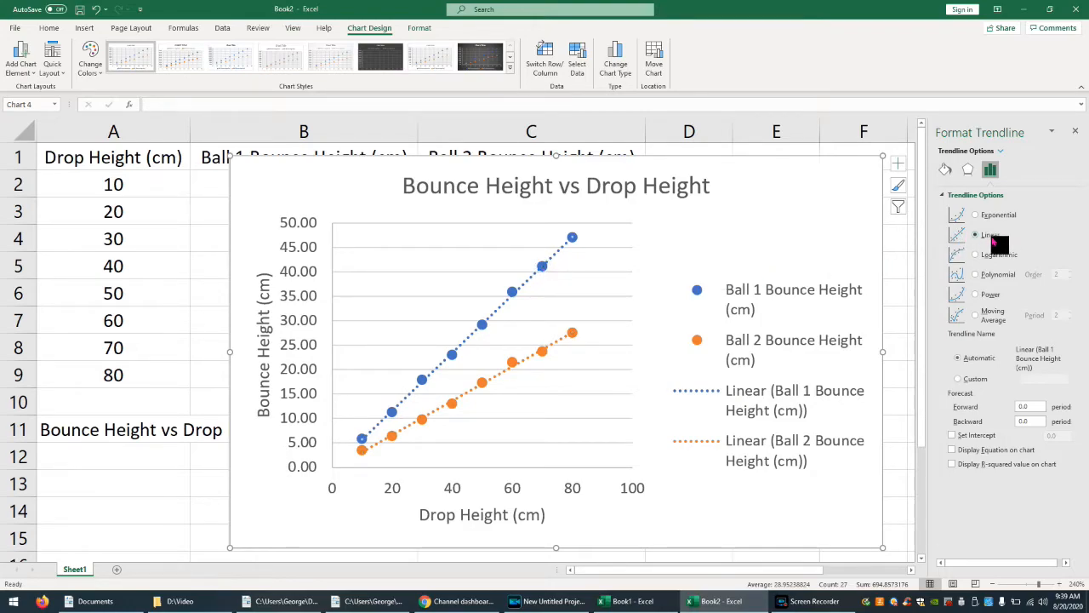
click(1075, 130)
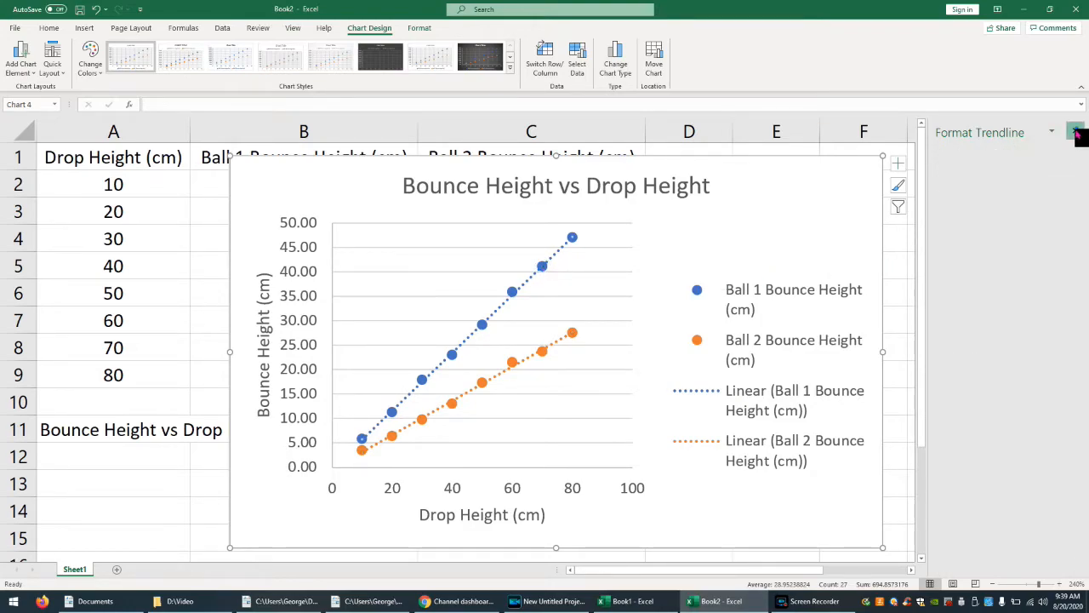
double_click(501, 304)
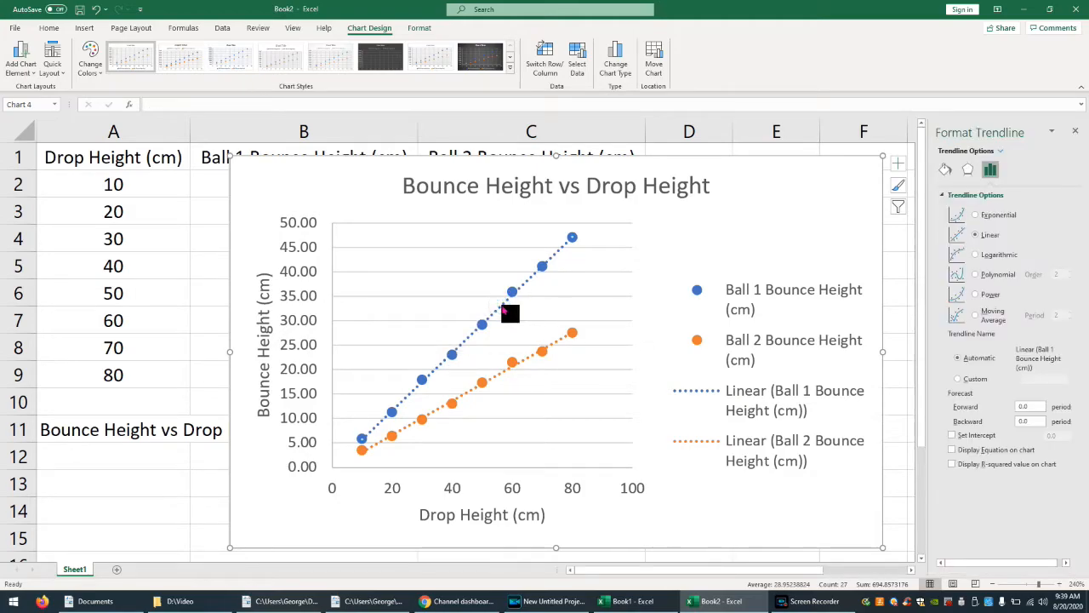
click(953, 451)
click(954, 464)
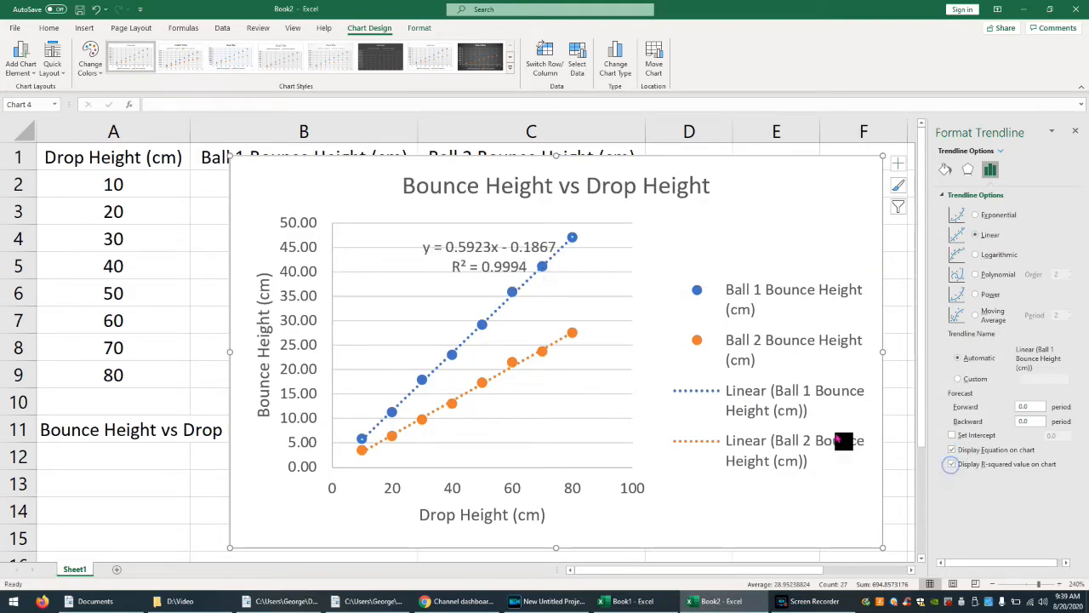
click(501, 260)
drag(498, 243, 456, 237)
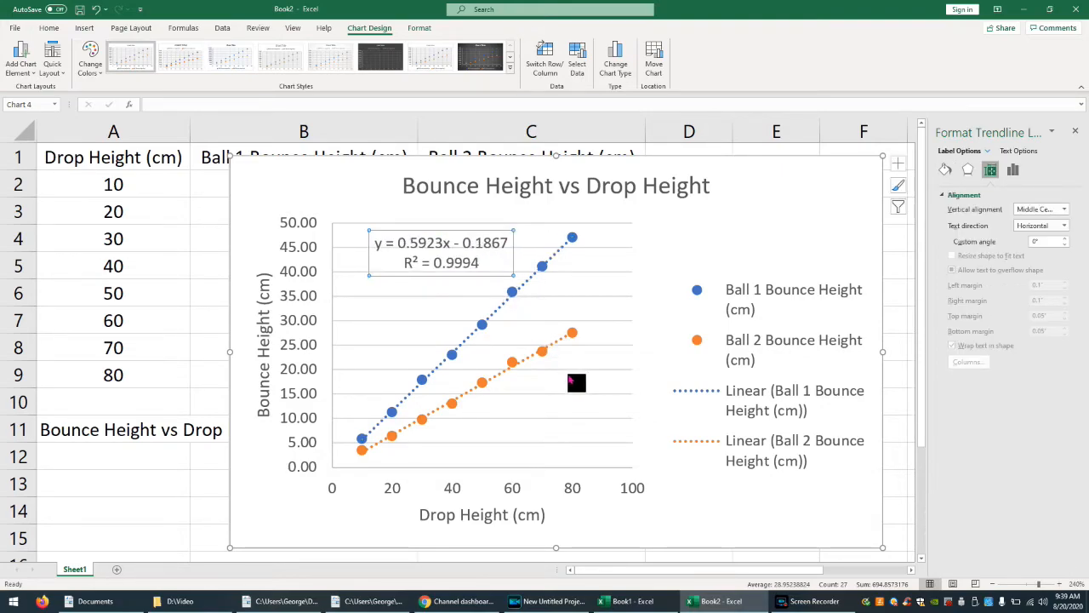
Step: Display the equation and R-squared value for the Ball 2 trendline, and move the label below its data points
click(529, 357)
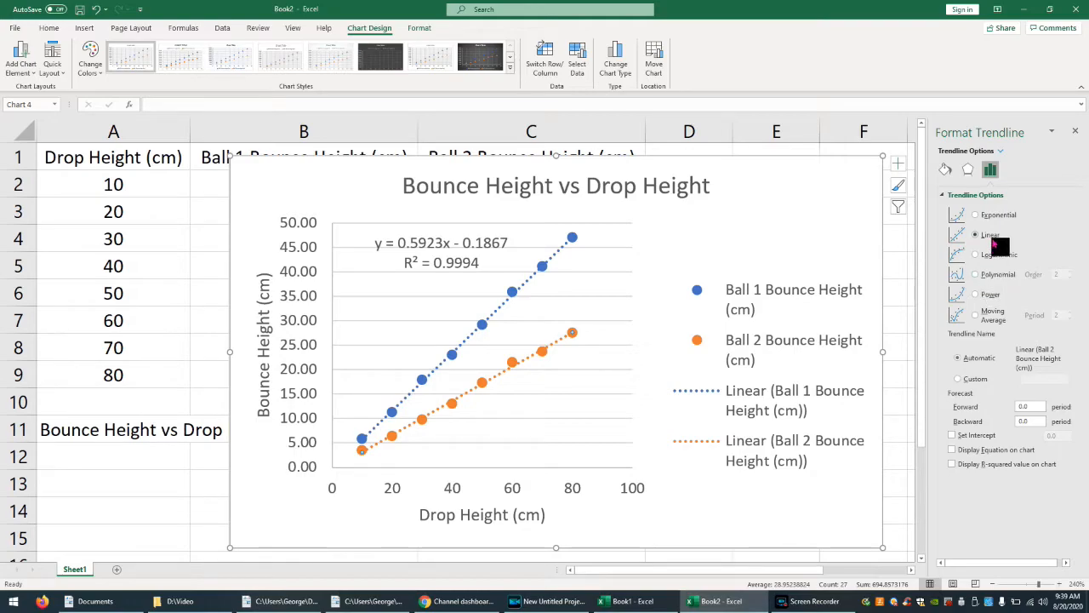
click(951, 449)
click(952, 465)
click(512, 316)
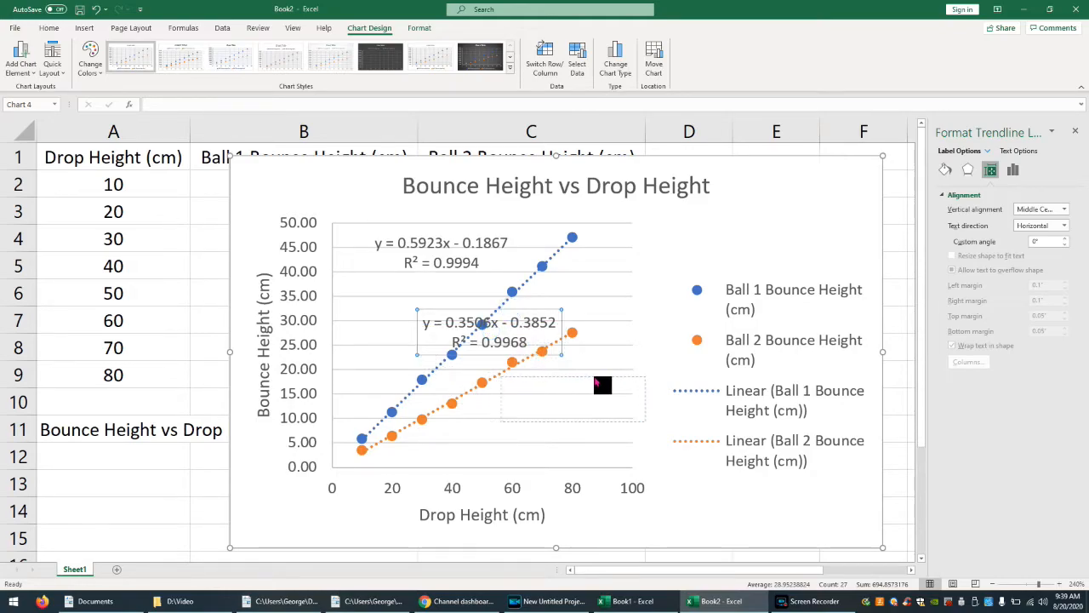
drag(593, 384, 593, 385)
click(598, 550)
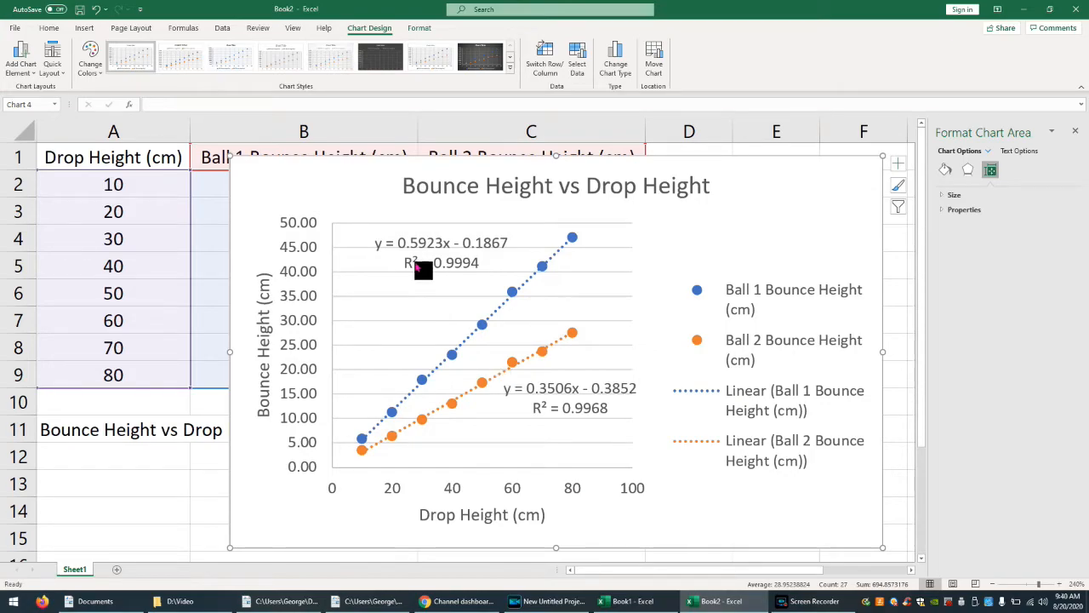
Step: Format the Ball 1 trendline label in the Number category with 4 decimal places
click(441, 269)
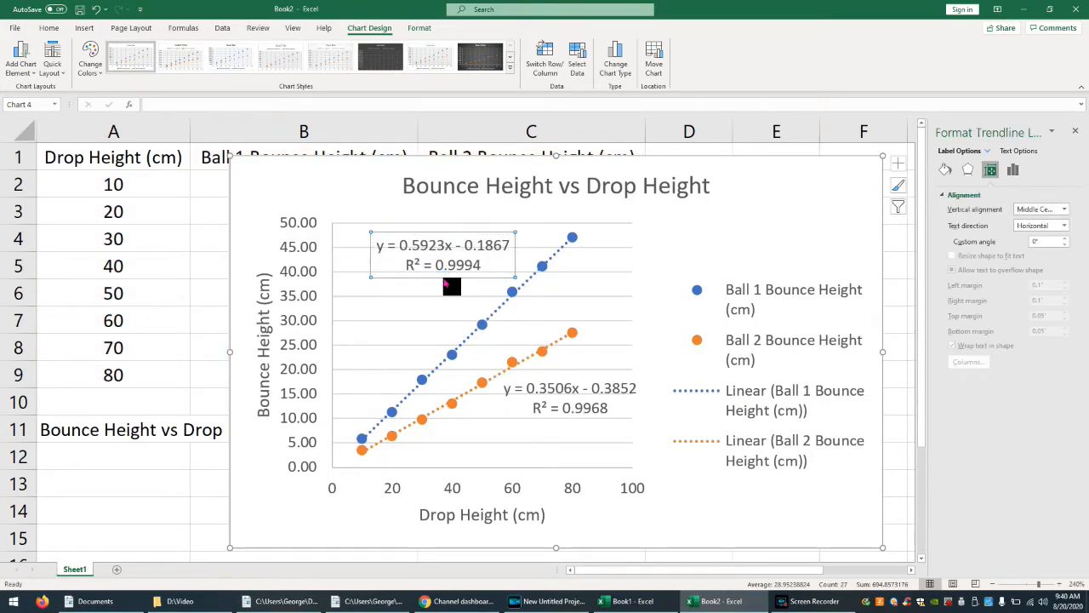
click(451, 271)
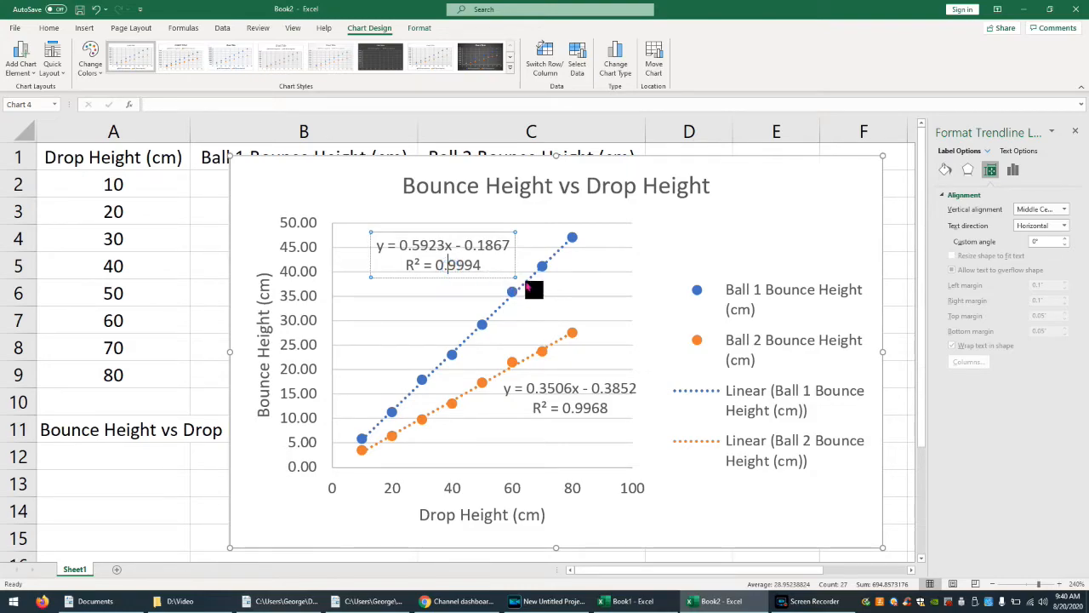
click(1013, 169)
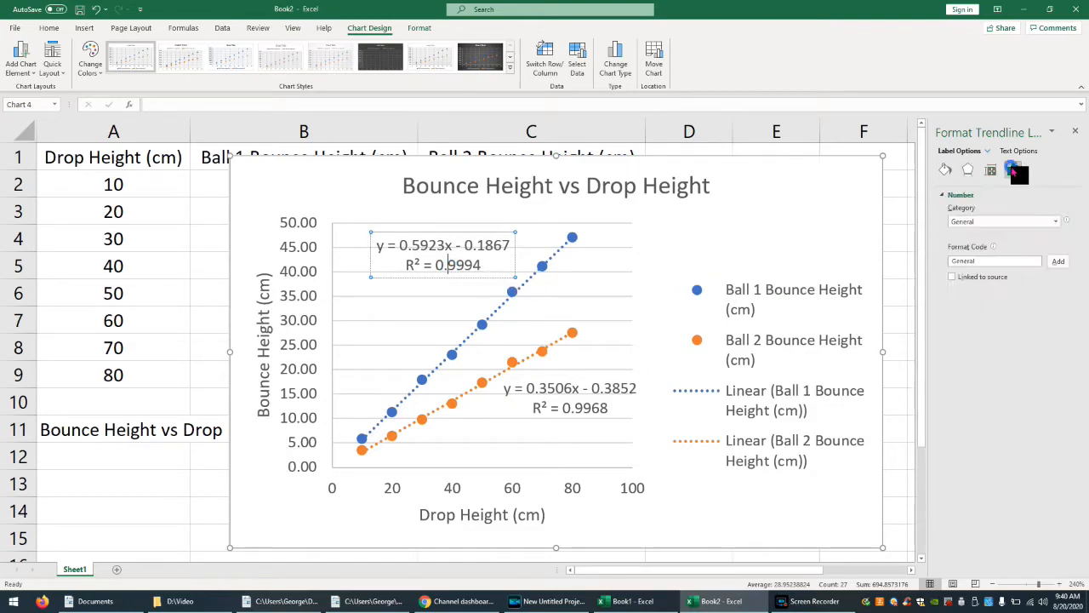
click(961, 223)
click(965, 235)
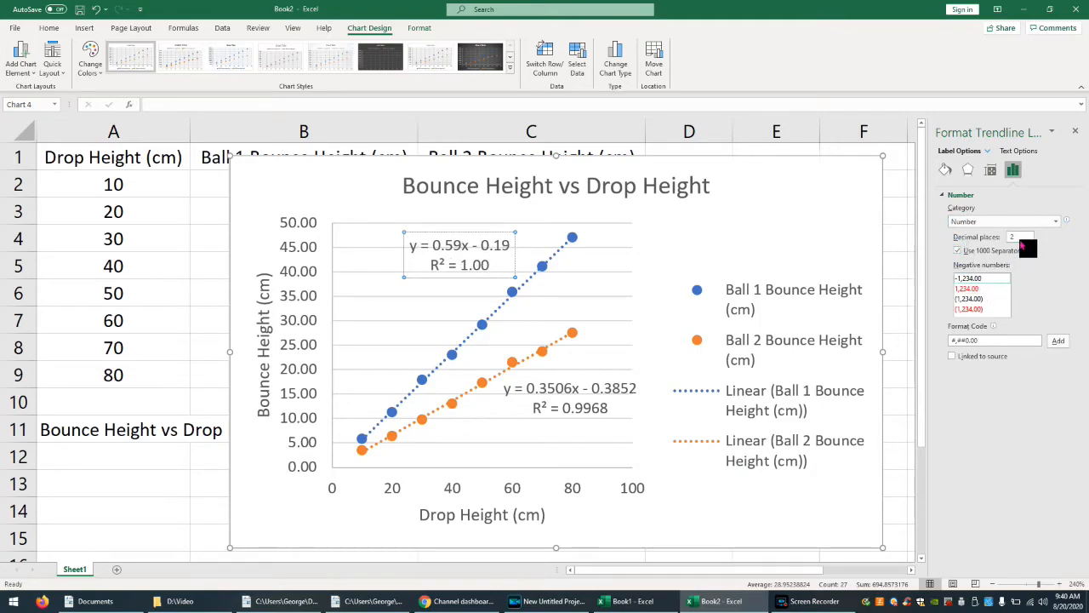
drag(1019, 239, 1007, 241)
text(4)
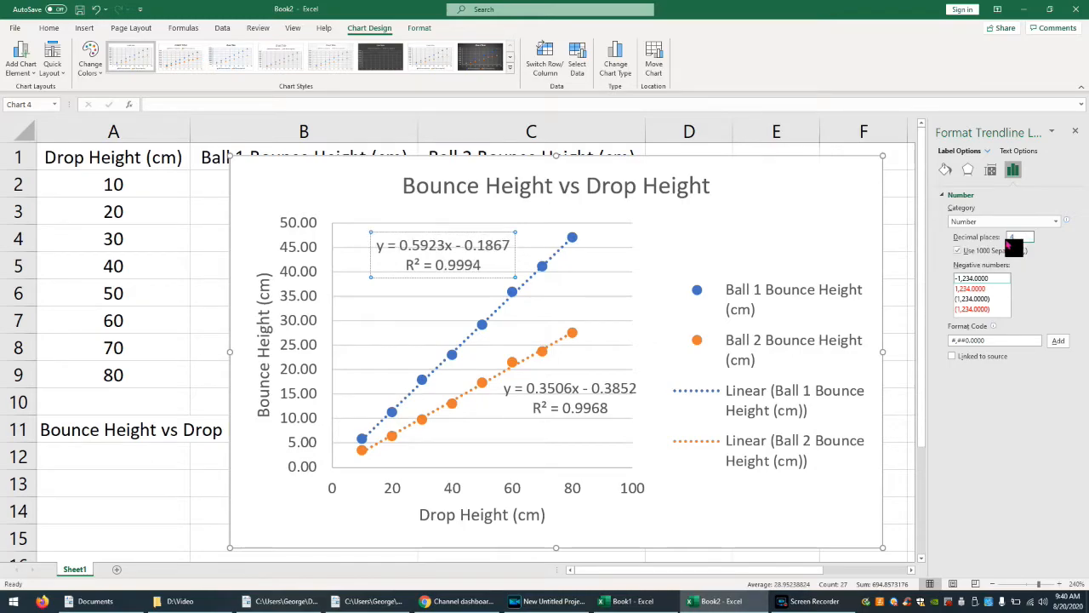
click(630, 245)
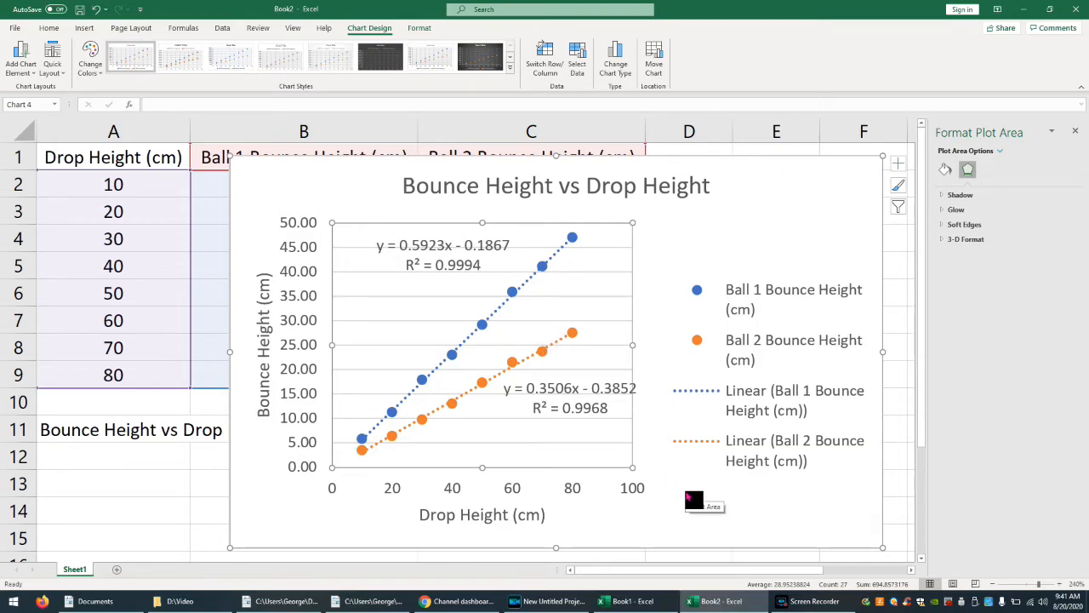
Step: Delete the Linear trendline entries for Ball 1 and Ball 2 from the chart legend
click(734, 446)
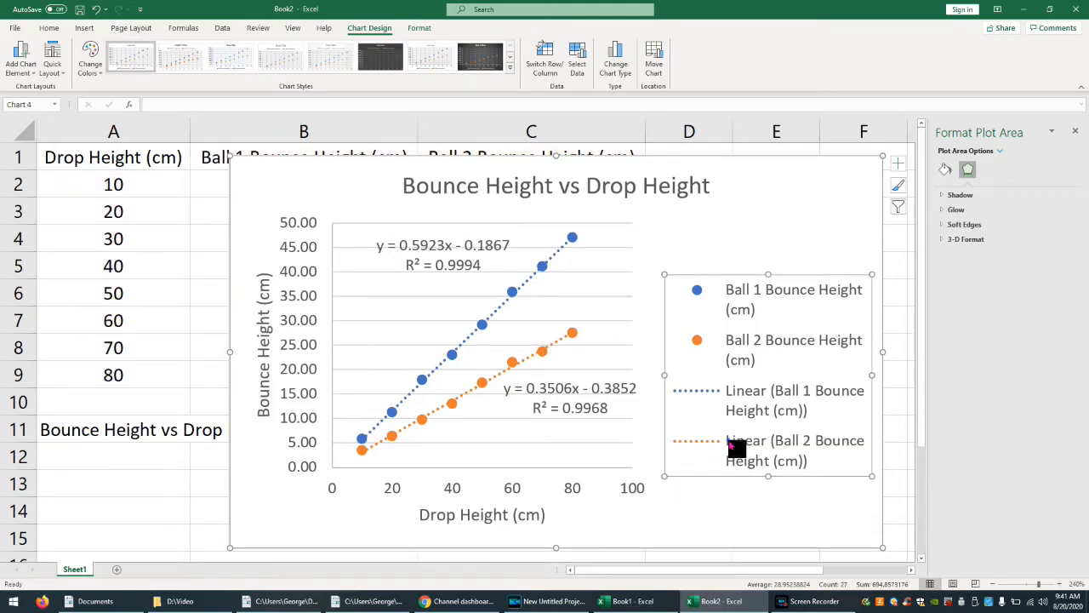
click(735, 399)
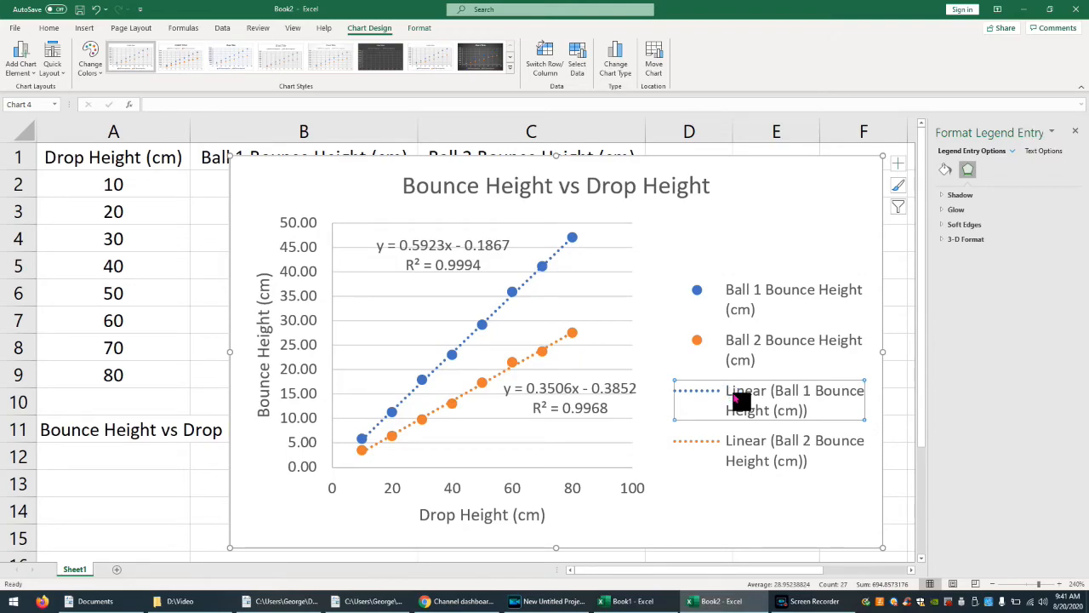
key(Delete)
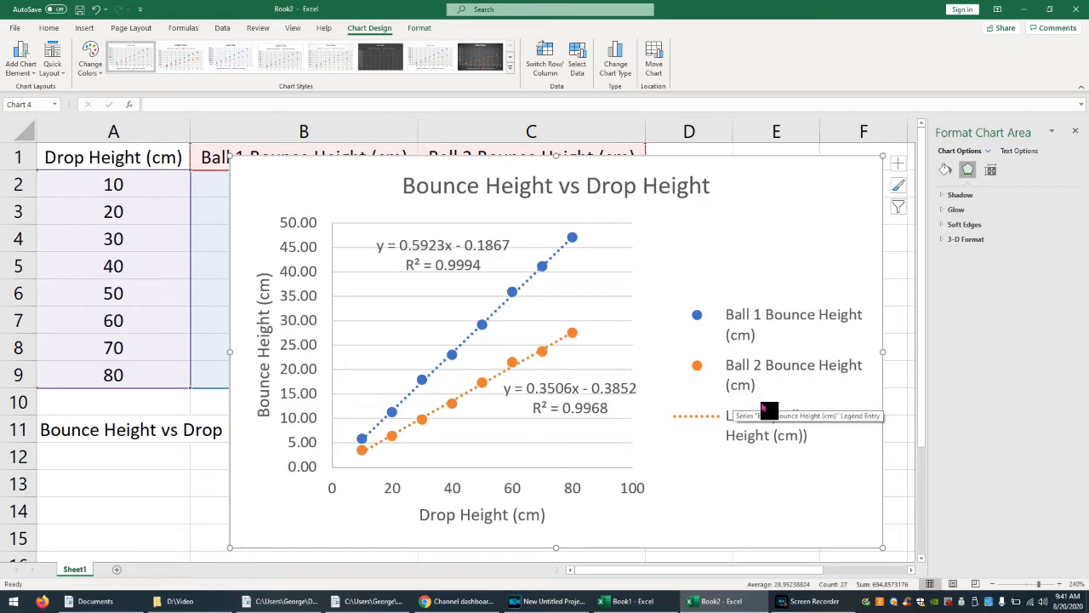
click(729, 423)
click(730, 423)
key(Delete)
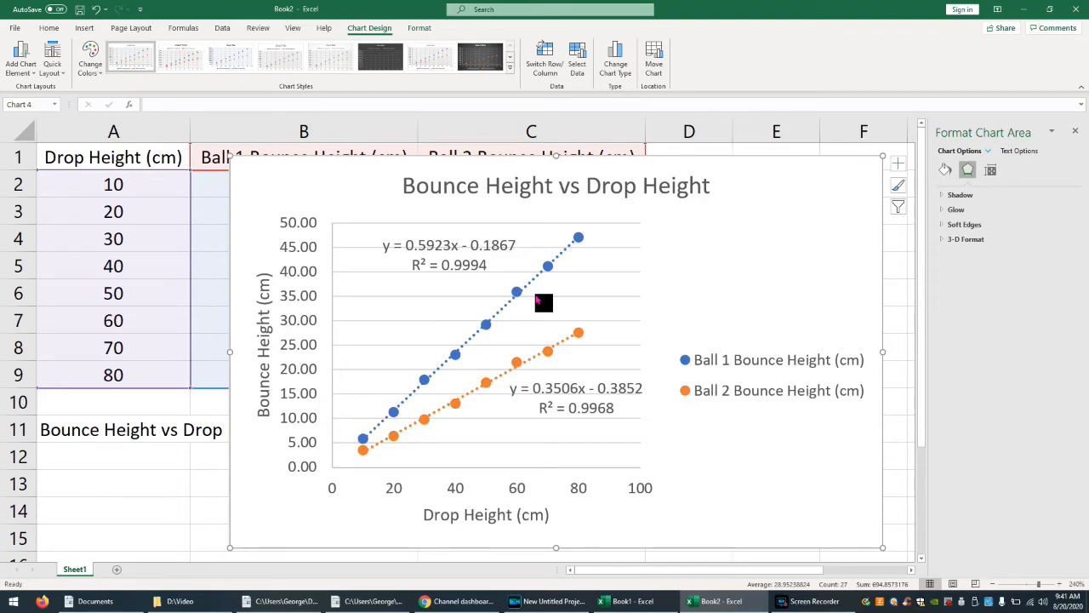
Step: Change the Ball 2 data series markers to the built-in triangle type
click(551, 357)
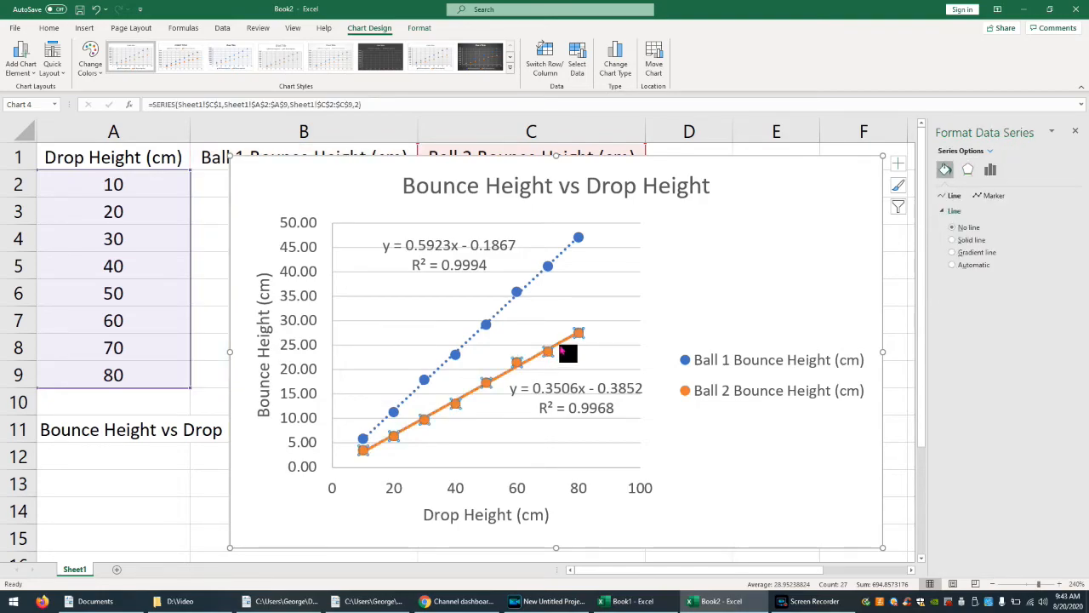
click(582, 338)
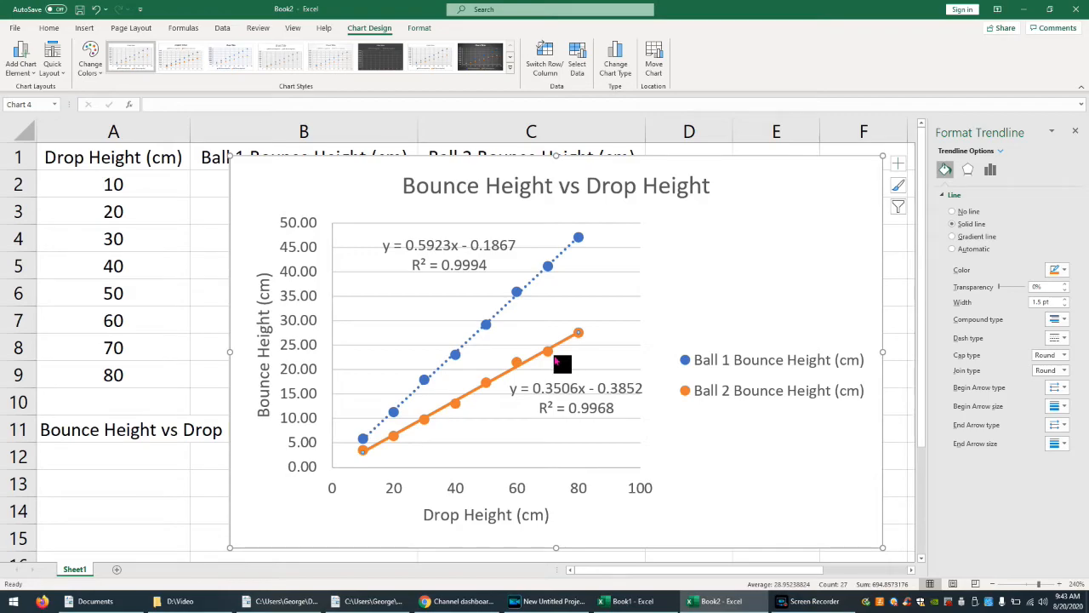
click(553, 361)
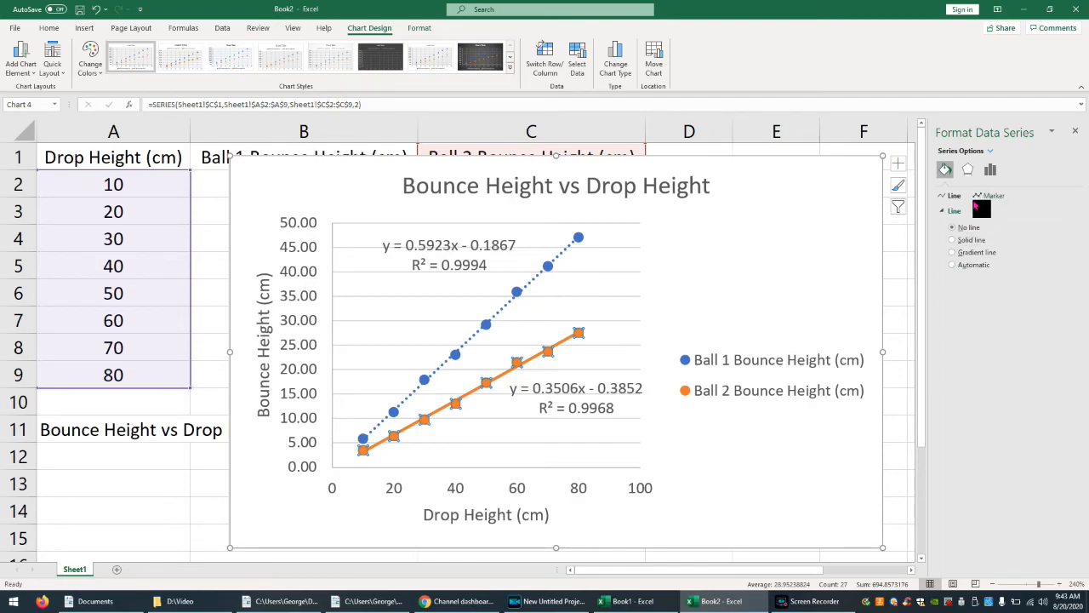
click(990, 196)
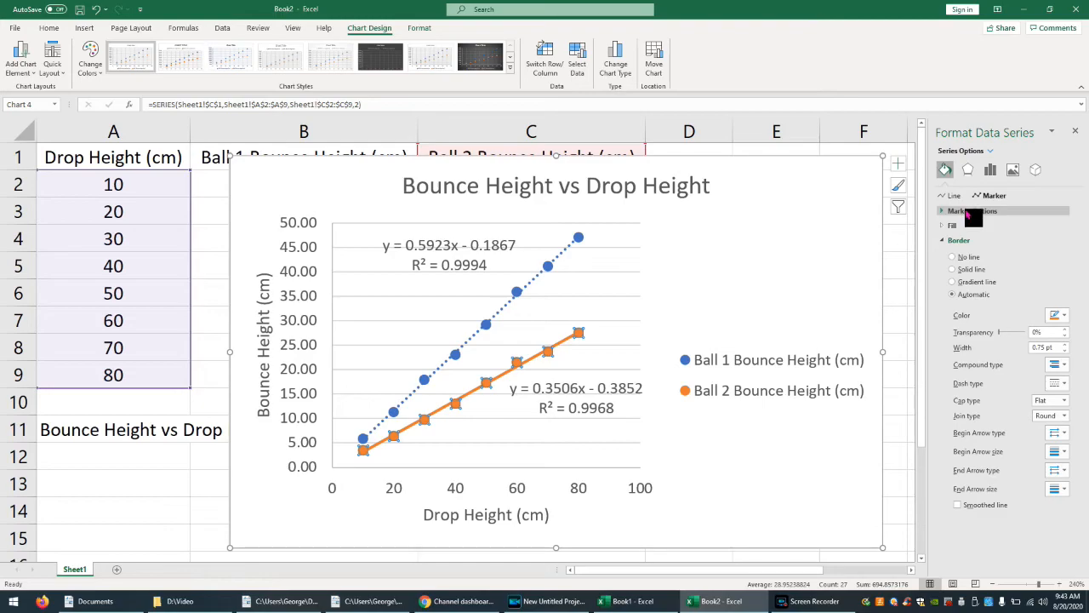
click(970, 211)
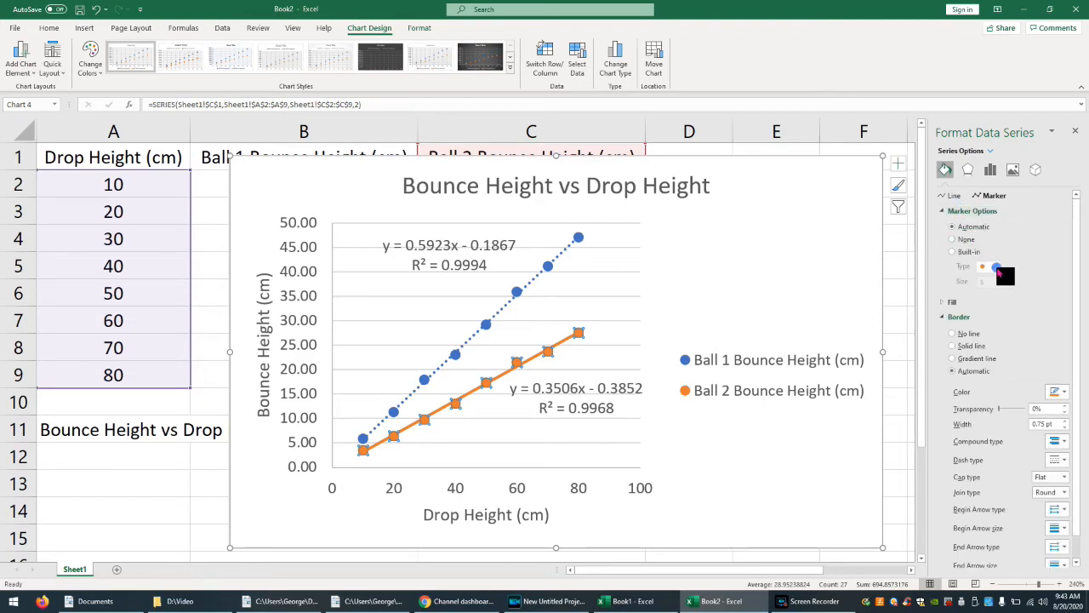
click(953, 252)
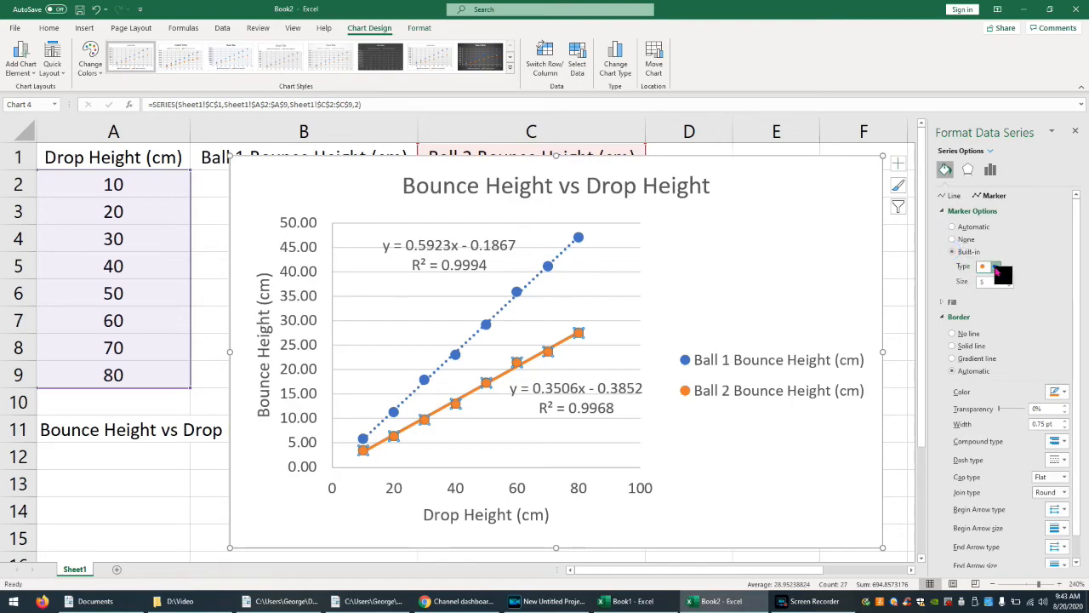
click(998, 267)
click(984, 306)
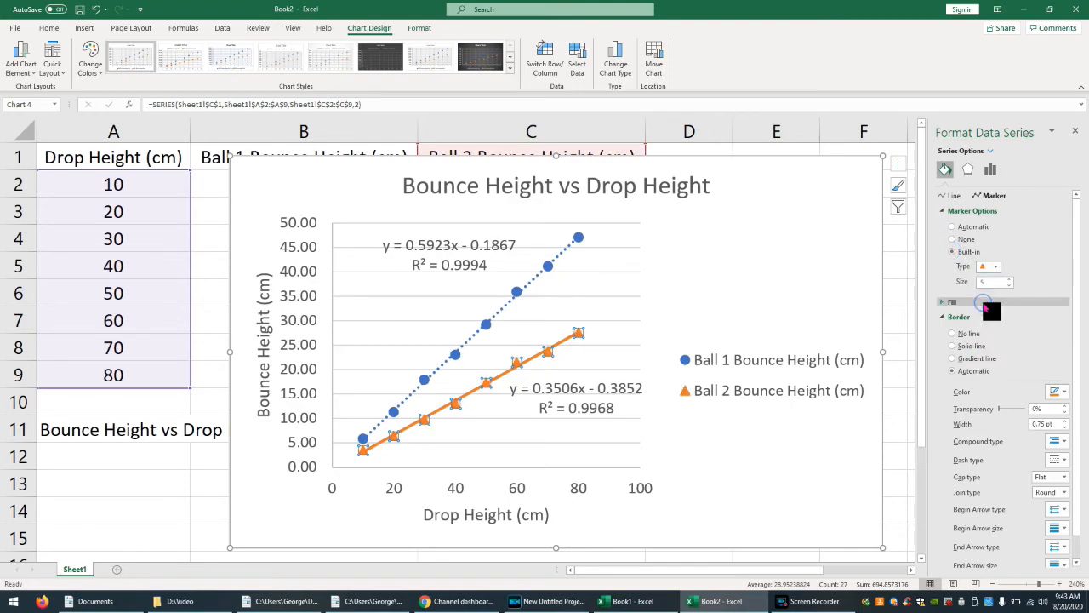
click(771, 482)
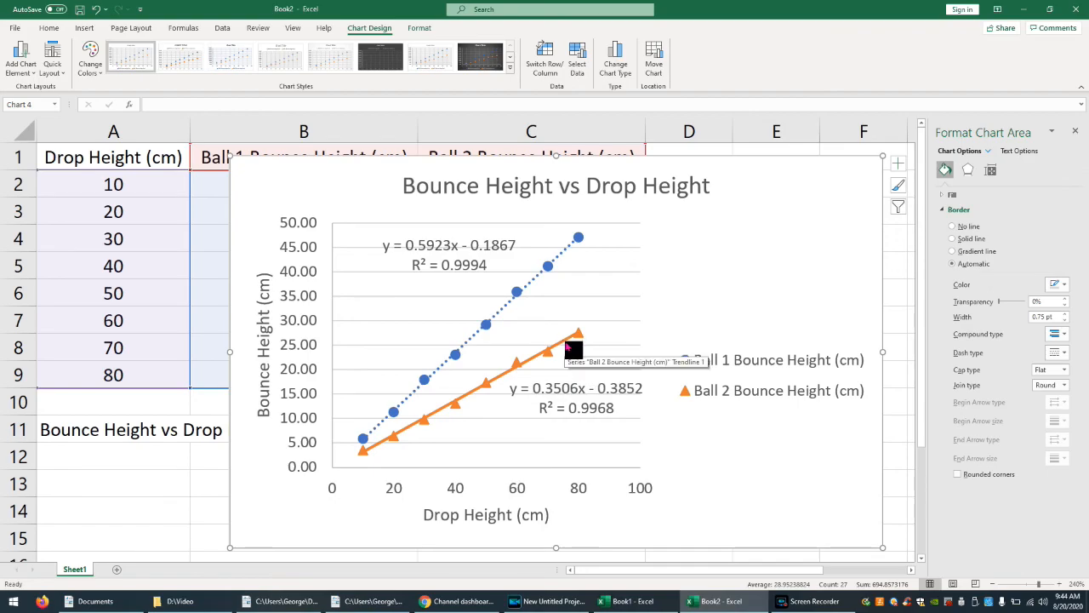
click(588, 395)
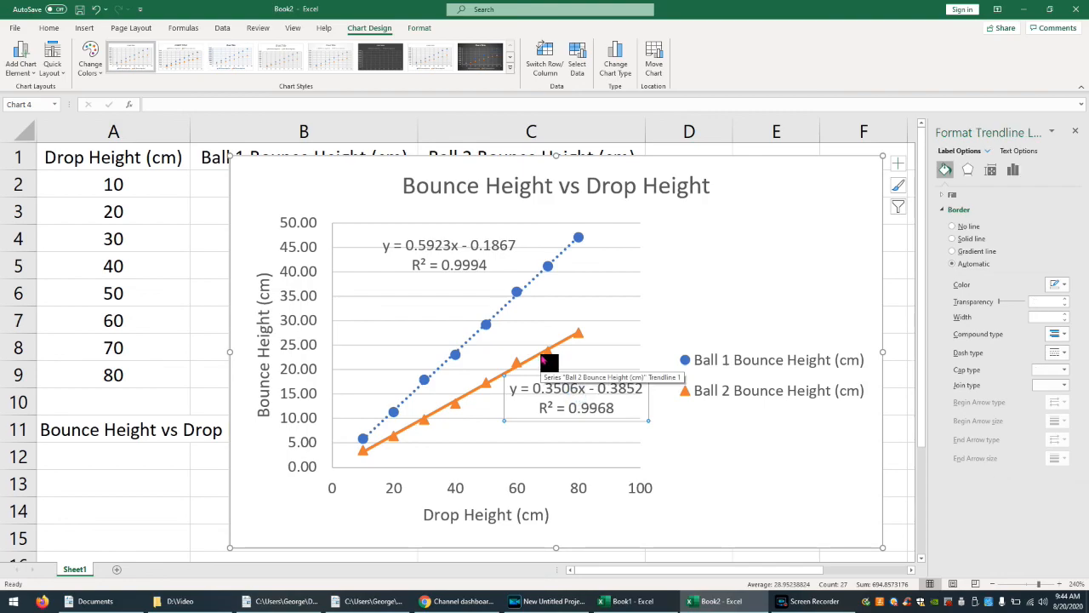
click(464, 256)
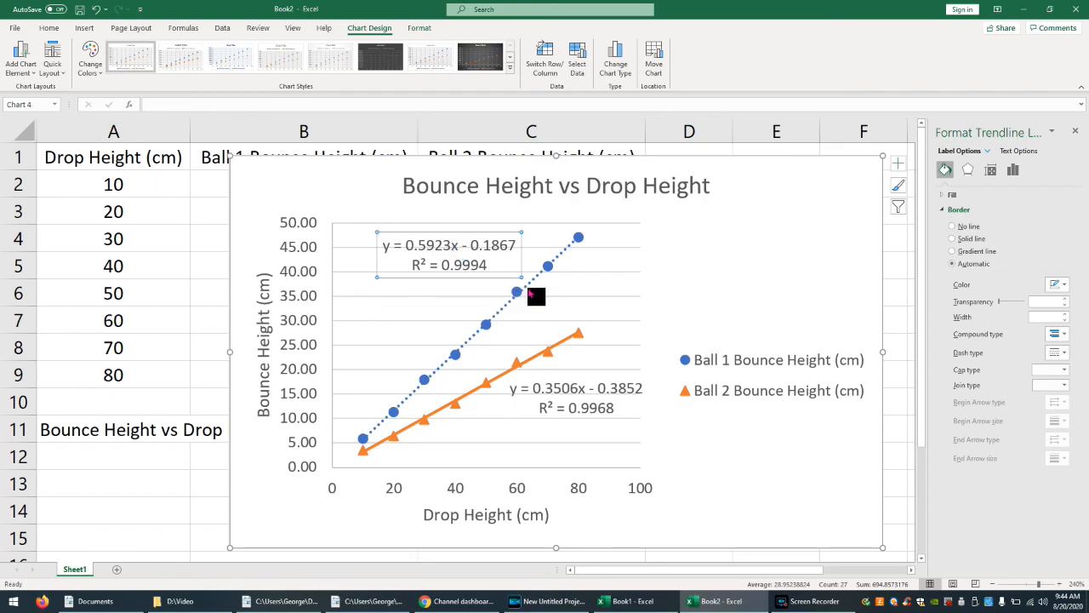